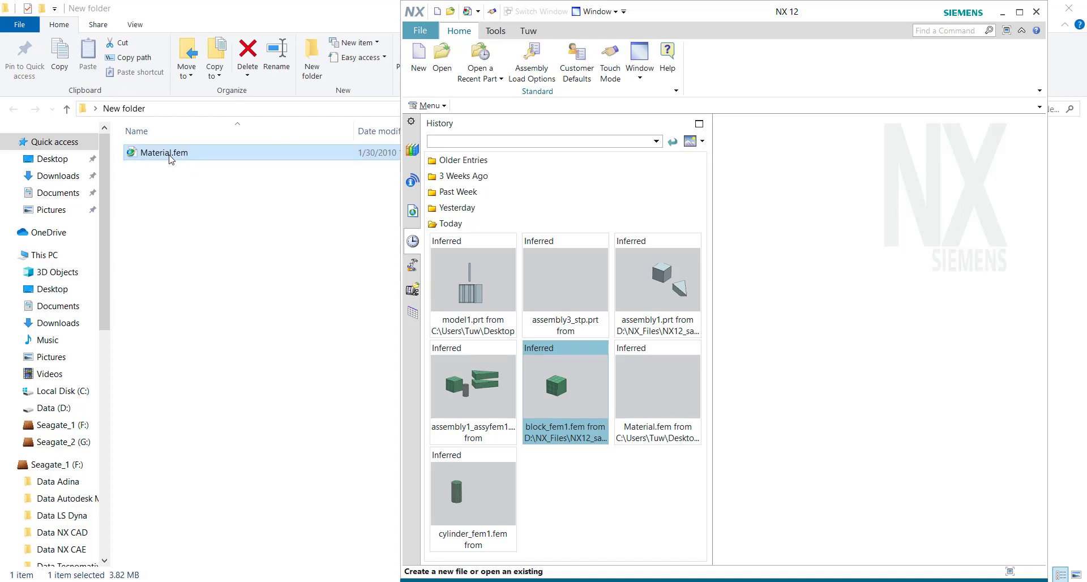
- Load Material.fem into NX by dragging it in, then browse its Simulation Navigator nodes
left_click_drag(171, 159, 787, 195)
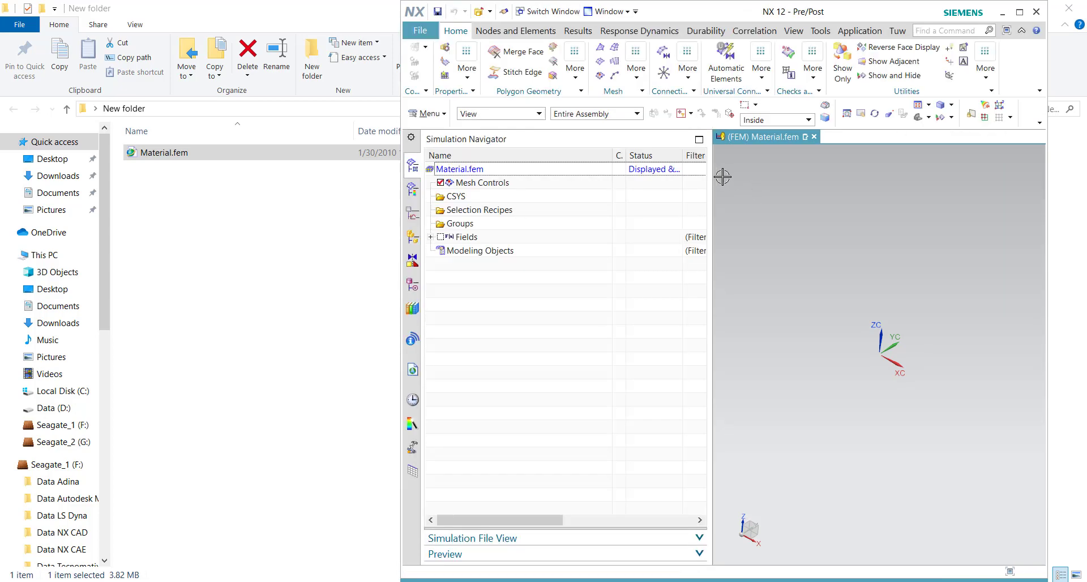
left_click(478, 197)
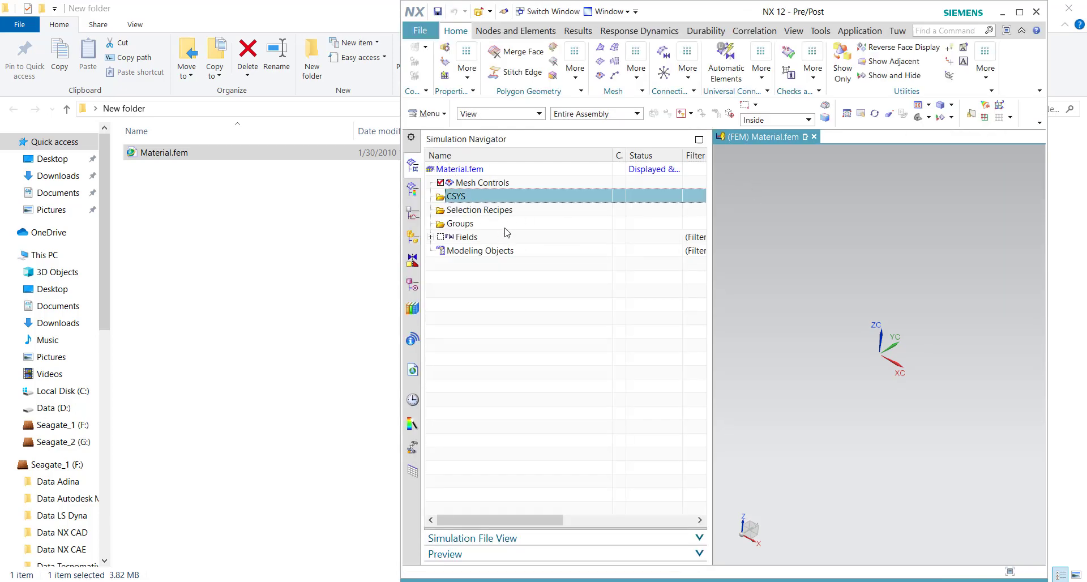
left_click(495, 214)
left_click(489, 236)
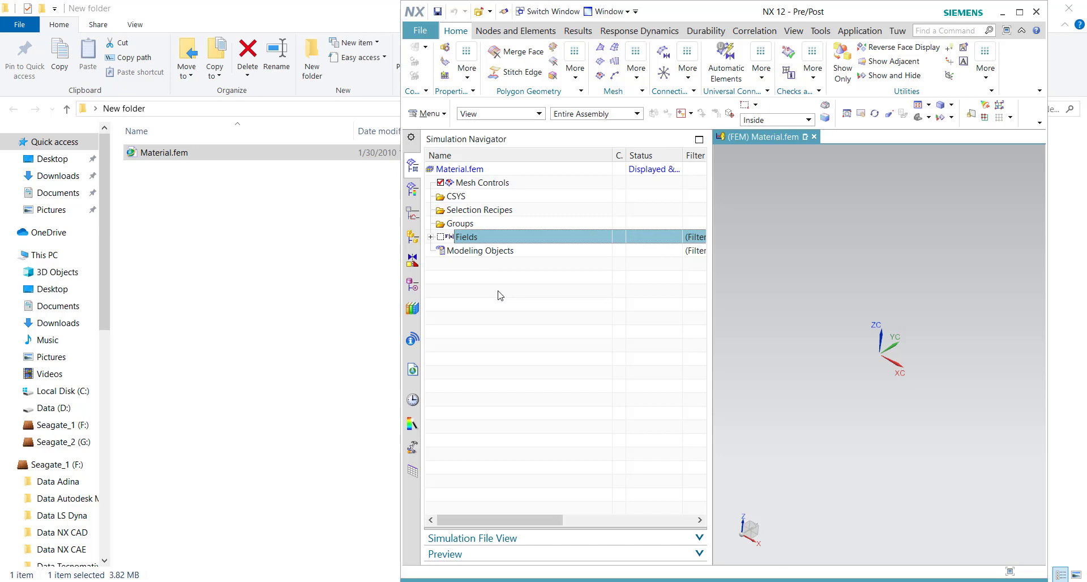
left_click(477, 170)
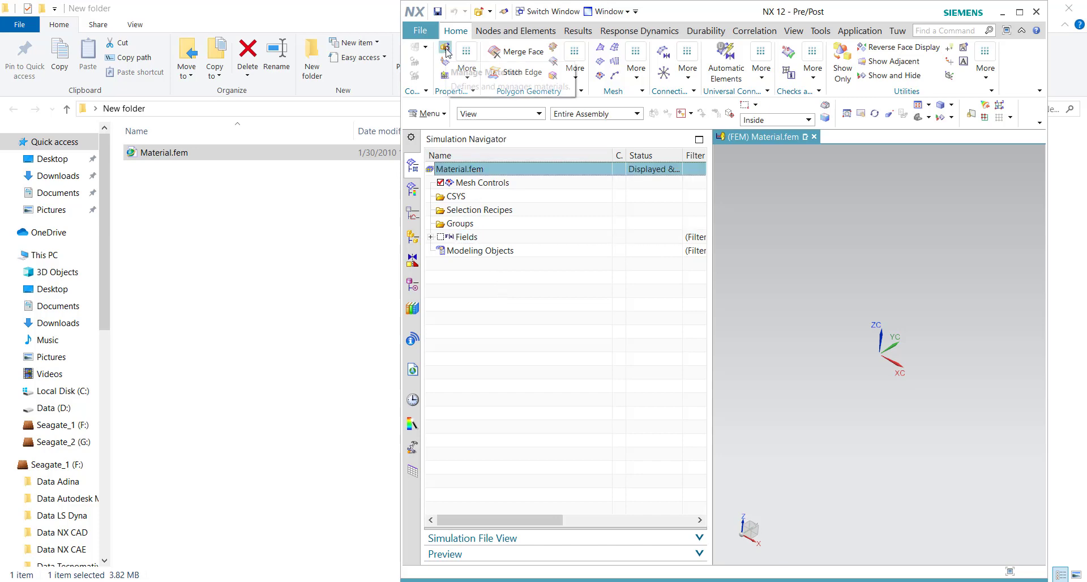
- Maximize NX and show Local Materials in the Manage Materials dialog
left_click(1019, 11)
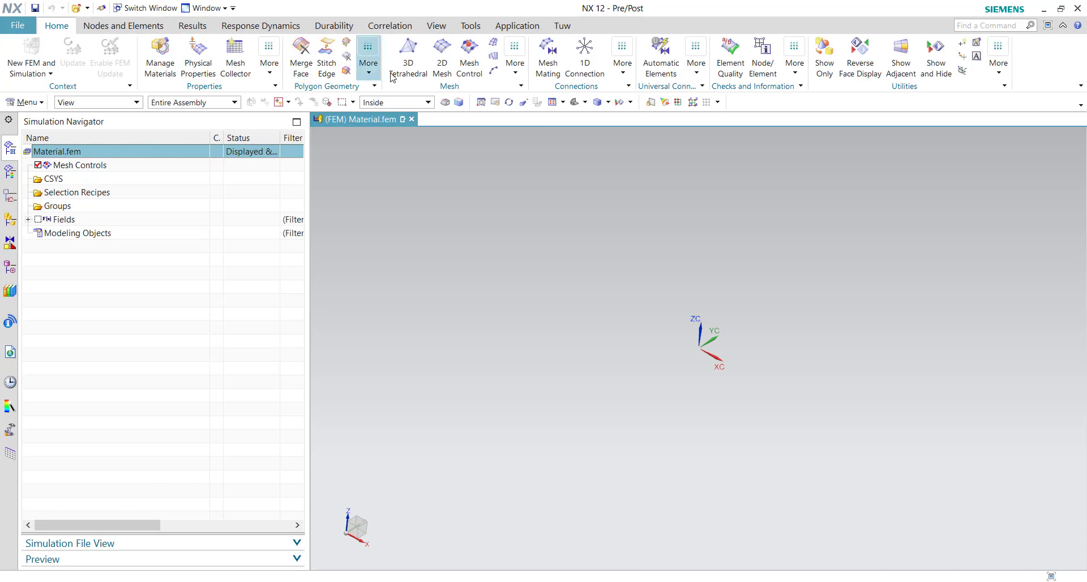
left_click(160, 50)
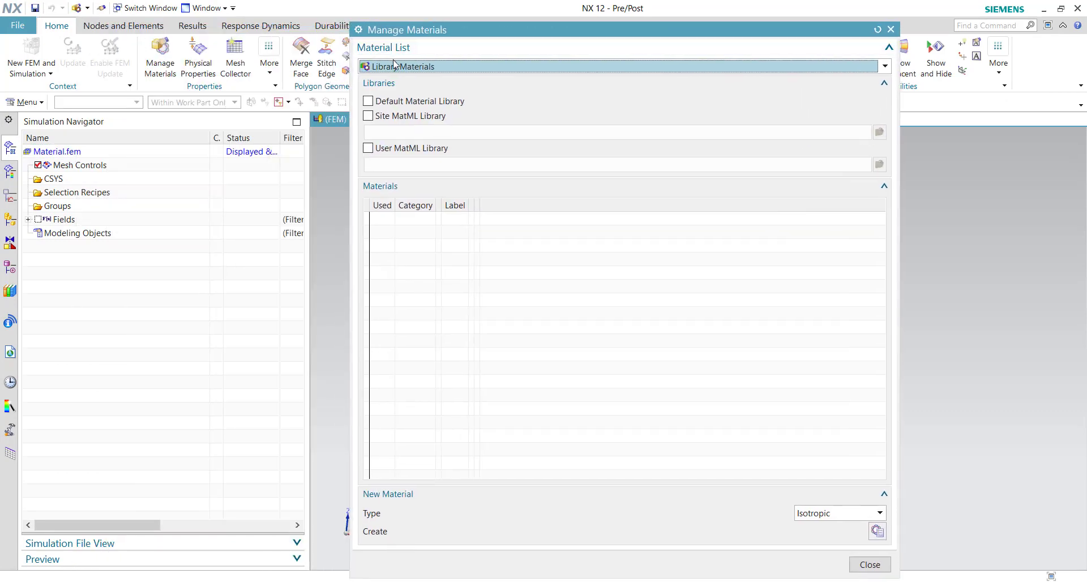
left_click(394, 64)
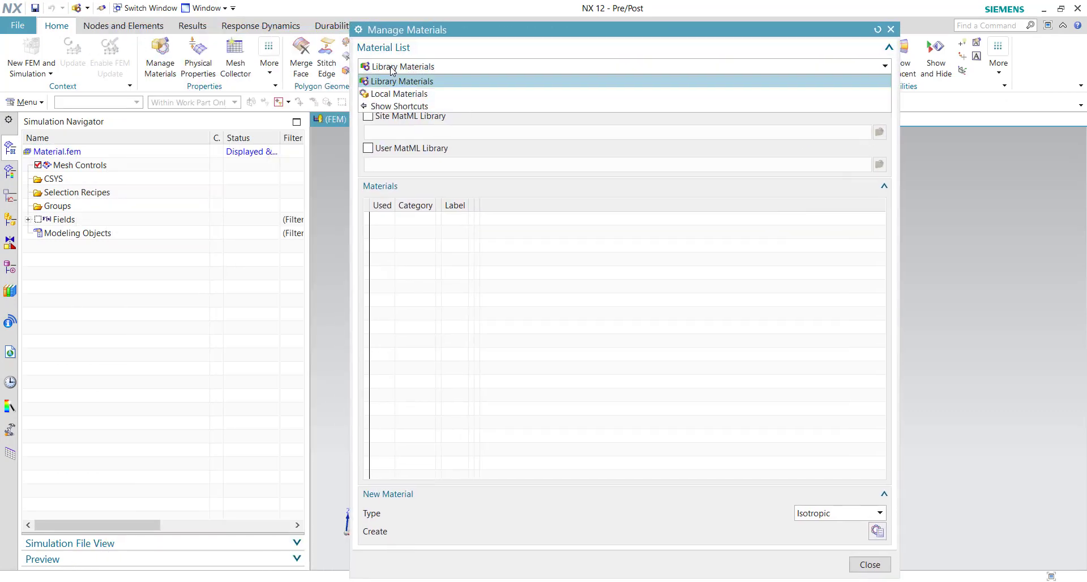
left_click(384, 96)
- Select MildSteel AISI1018 from the two local materials
left_click(397, 119)
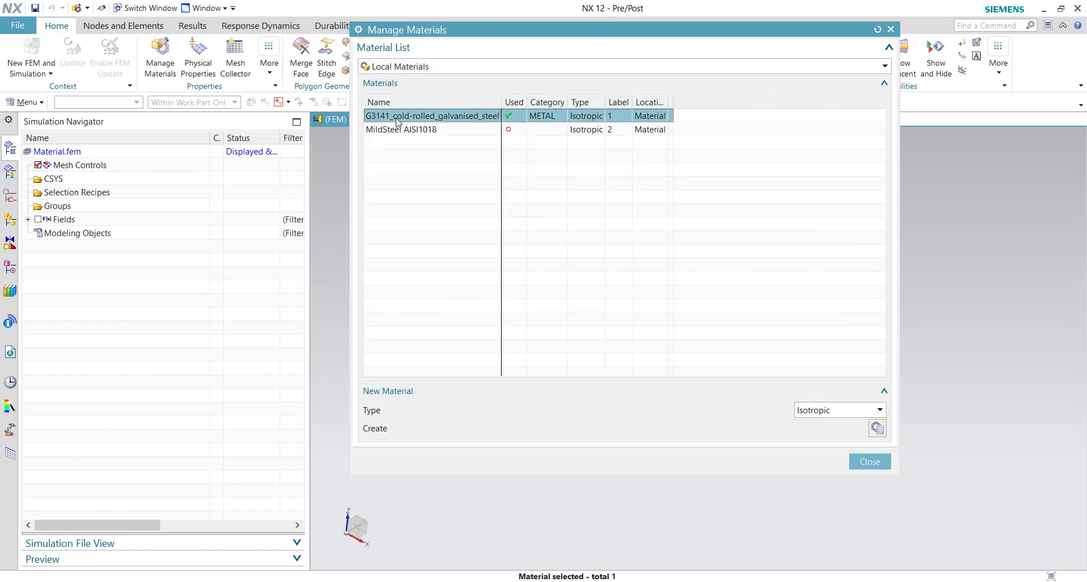
left_click(404, 118)
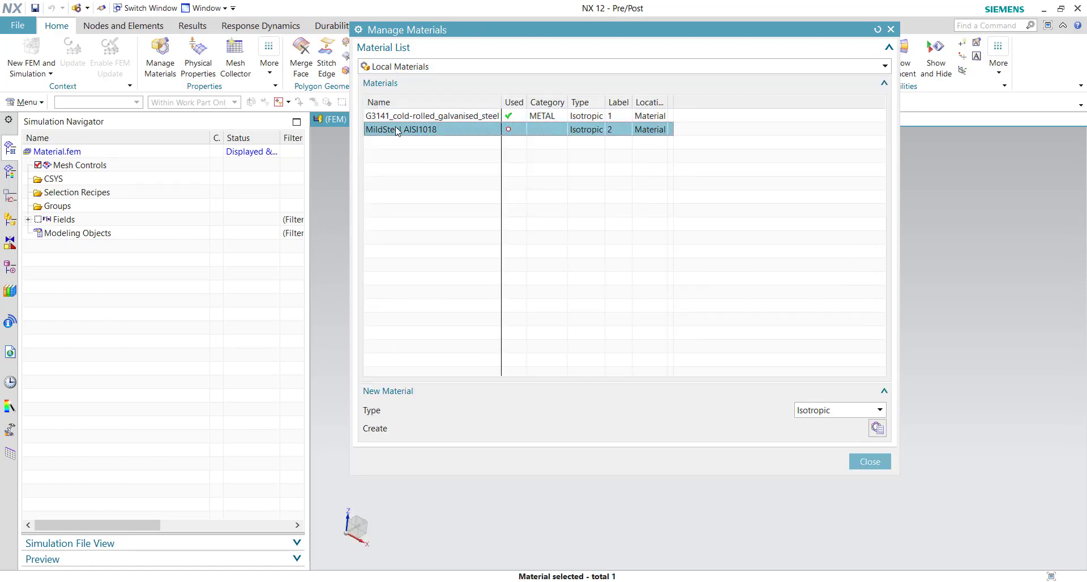
left_click(458, 117)
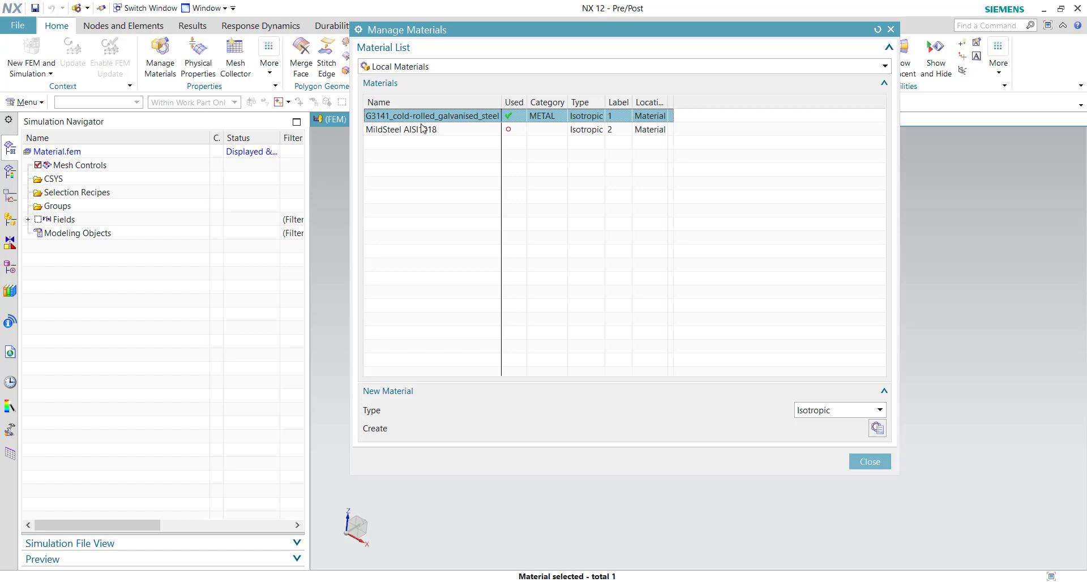
left_click(411, 132)
left_click(445, 175)
left_click(438, 134)
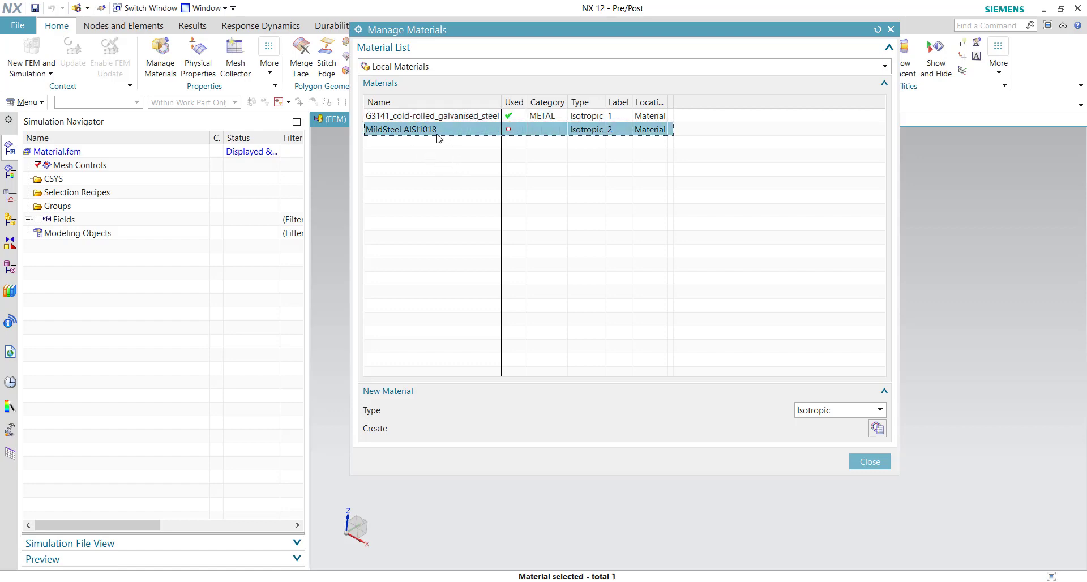
- Open MildSteel AISI1018's properties and check density, Young's modulus, Poisson's ratio and curve name
double_click(438, 135)
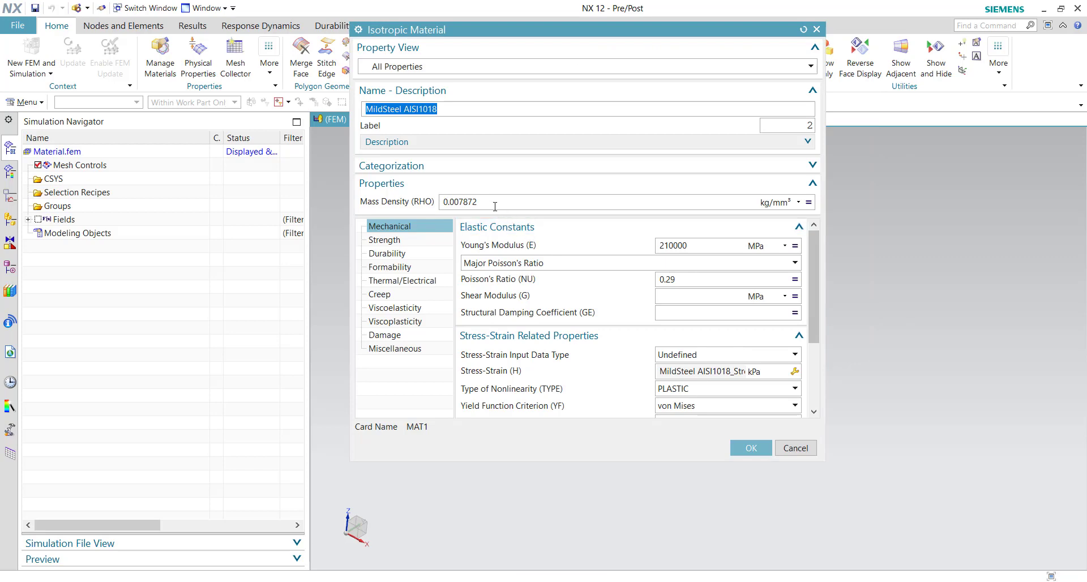
left_click(447, 203)
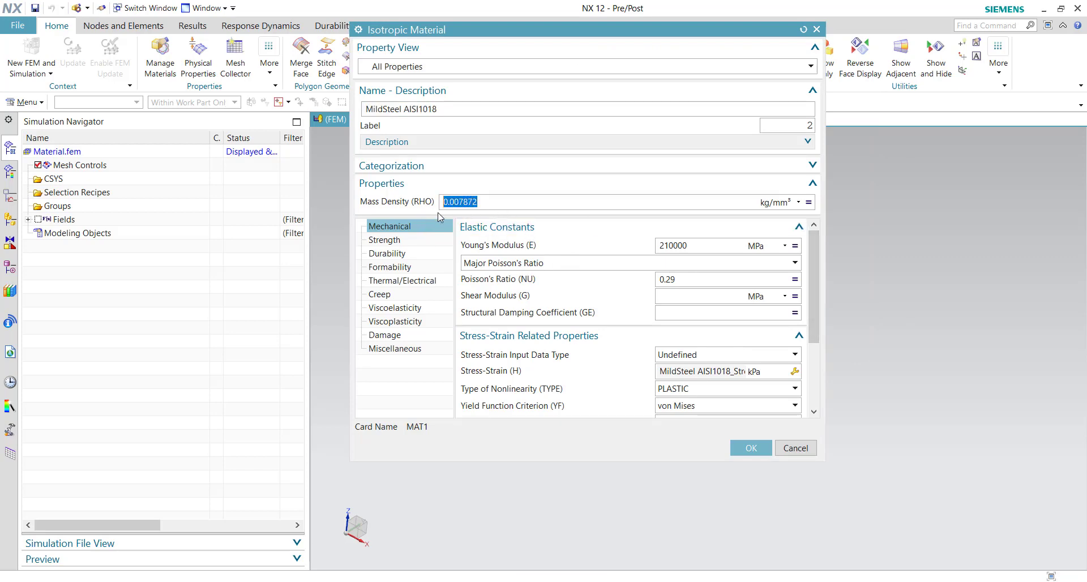
left_click(707, 249)
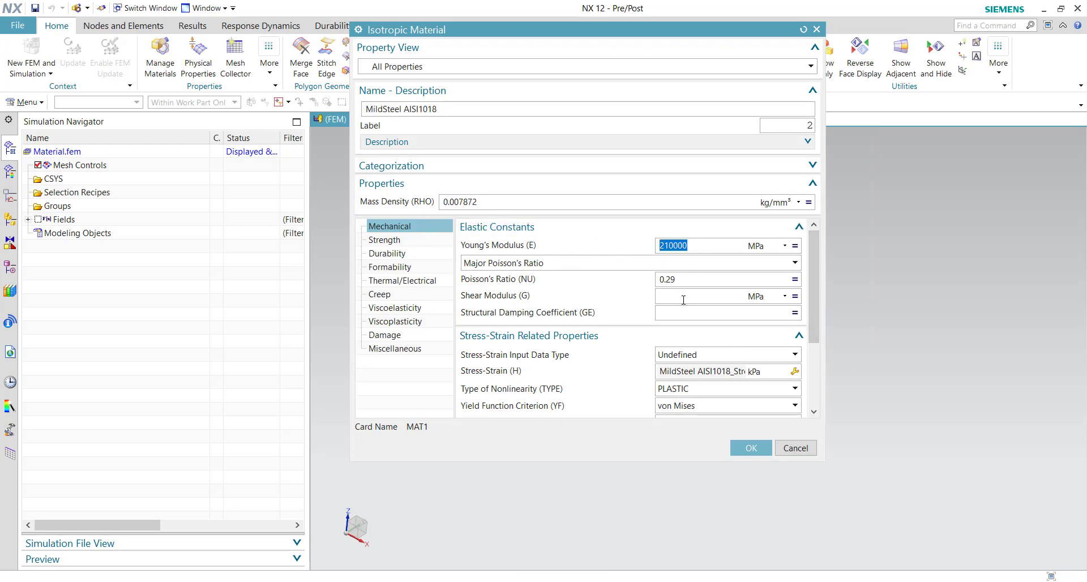
left_click(687, 279)
left_click_drag(744, 369, 702, 371)
left_click(667, 368)
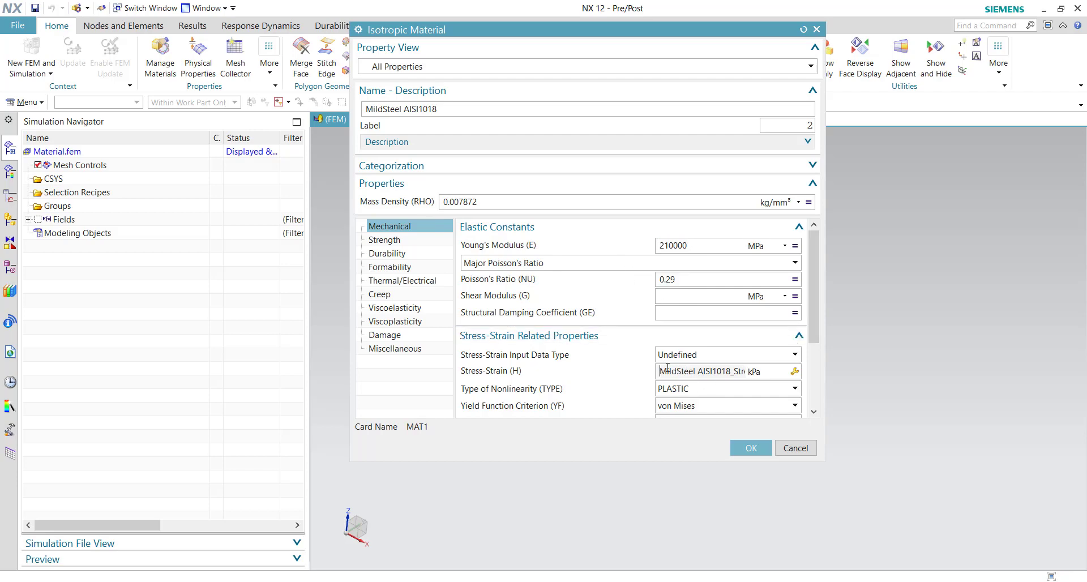
- Inspect the stress-strain curve's data table, then cancel without changes
left_click(795, 372)
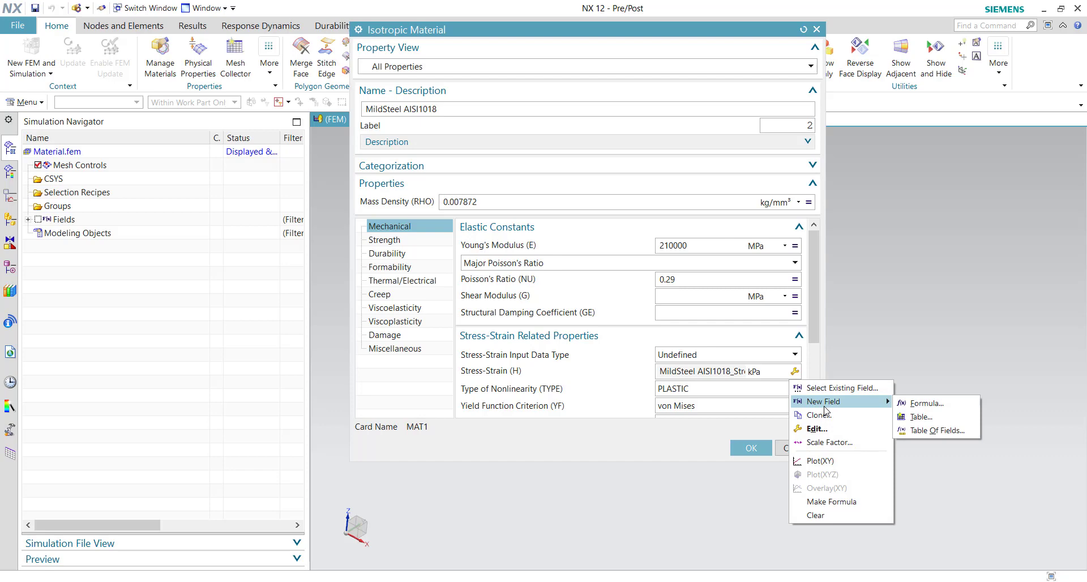
left_click(816, 430)
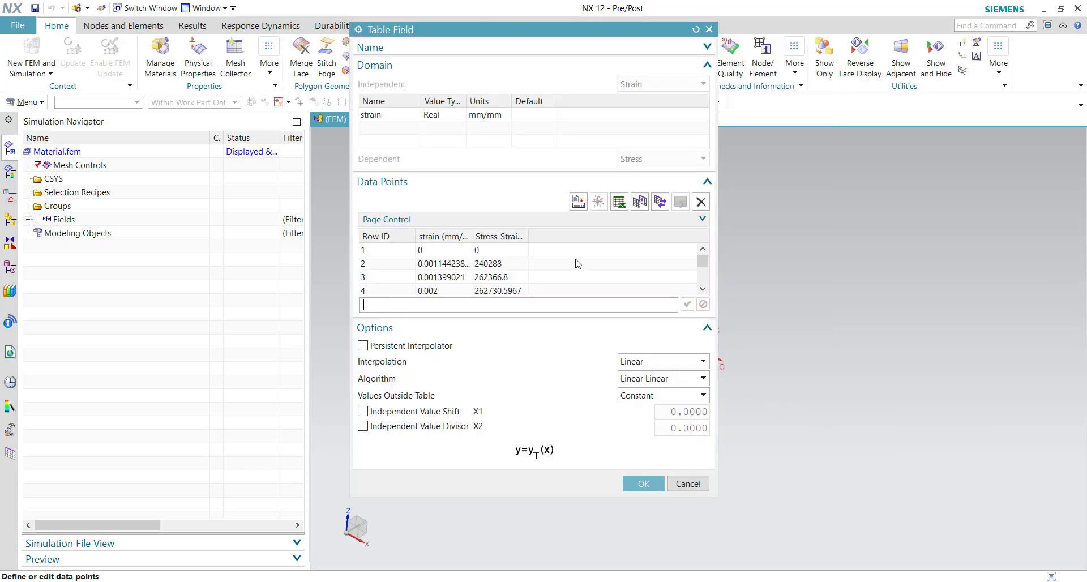
left_click(446, 266)
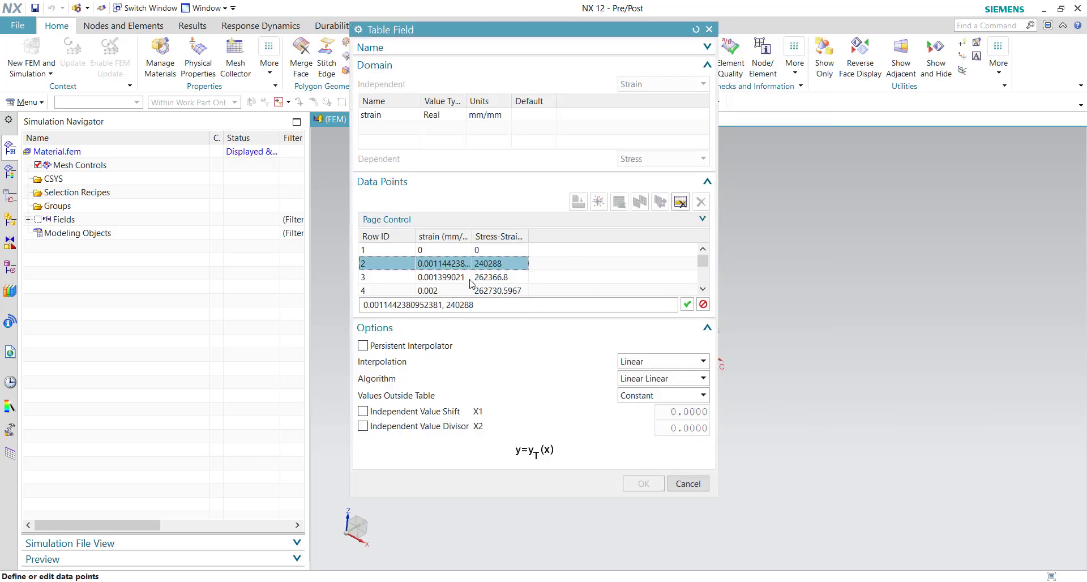
left_click_drag(528, 236, 559, 237)
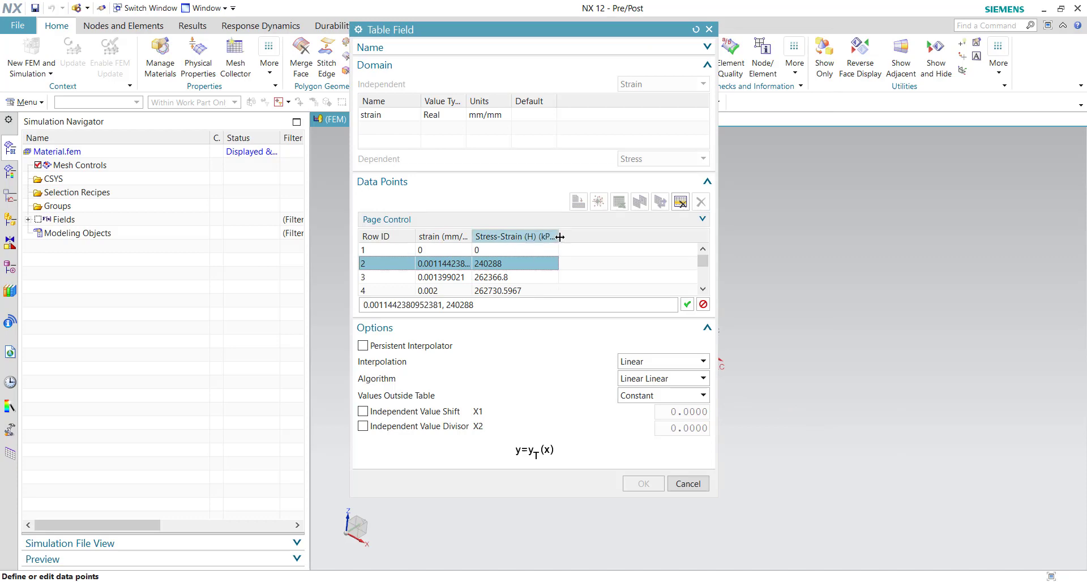
left_click(691, 484)
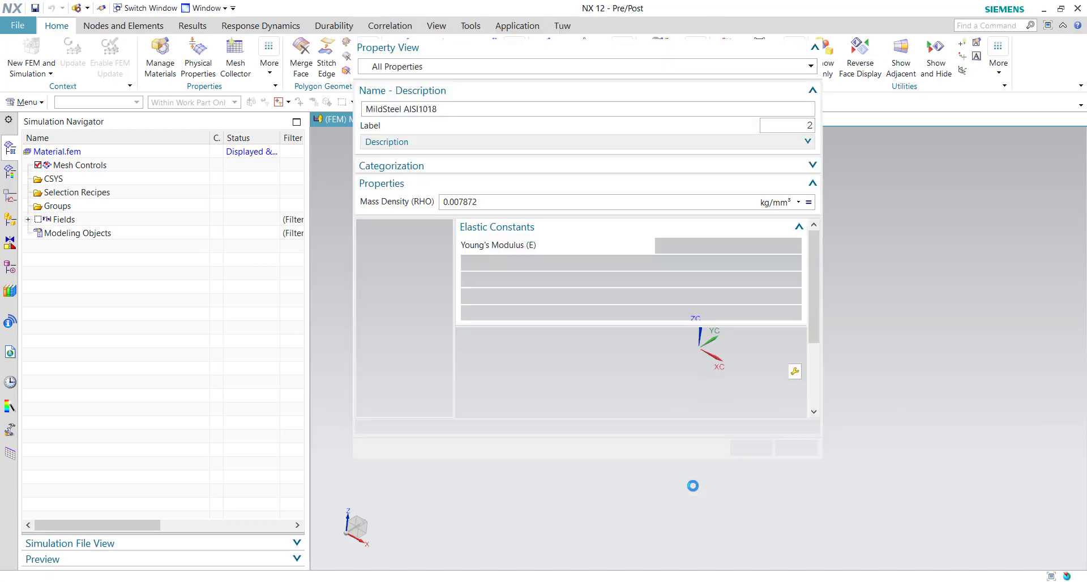
- Plot the stress-strain curve as an XY graph in the main view, then close both material dialogs
left_click(793, 373)
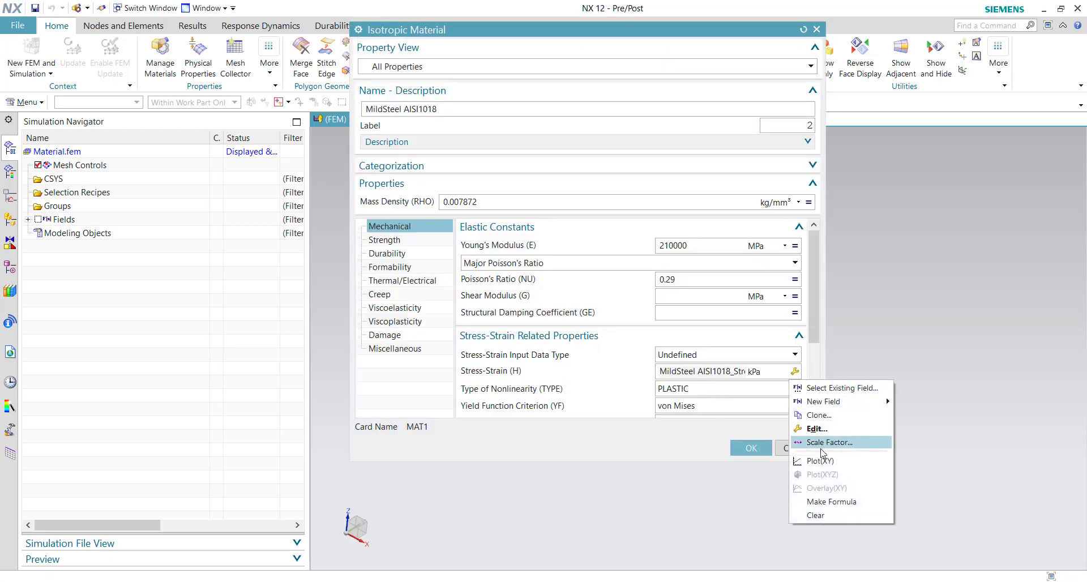
left_click(820, 460)
left_click(783, 317)
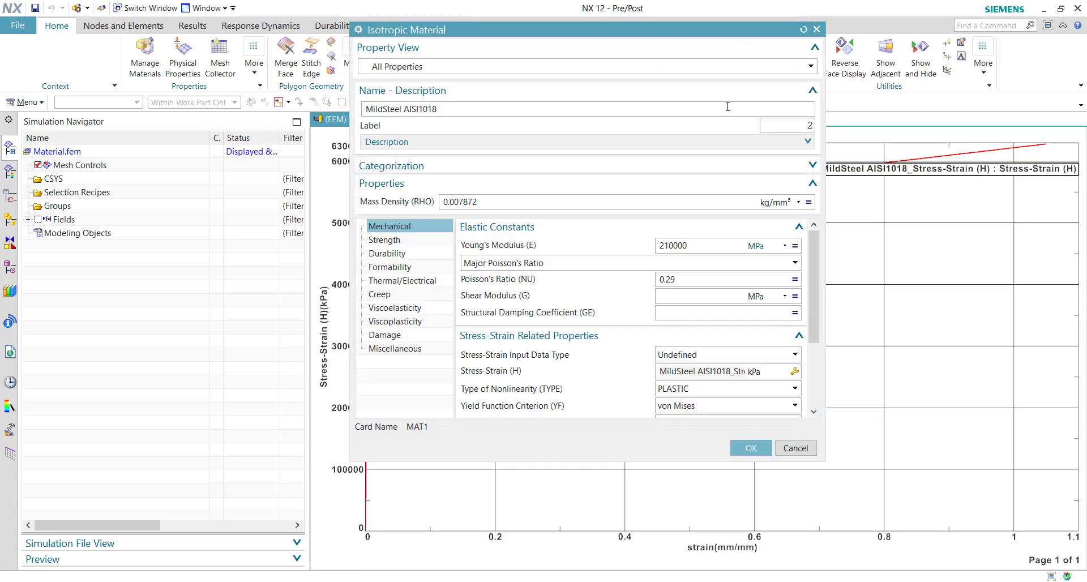
left_click_drag(622, 121, 730, 69)
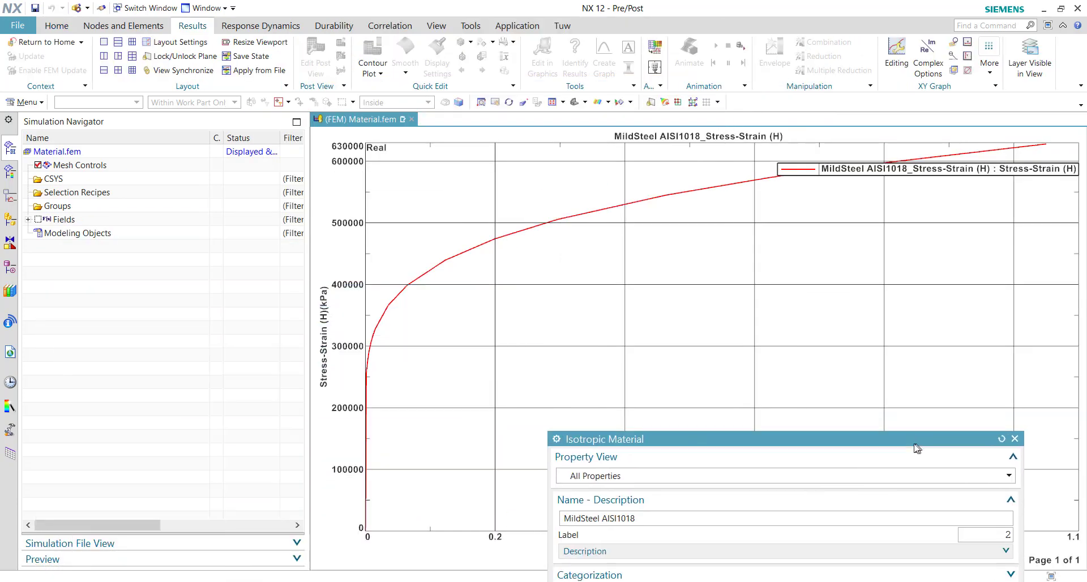
left_click(773, 484)
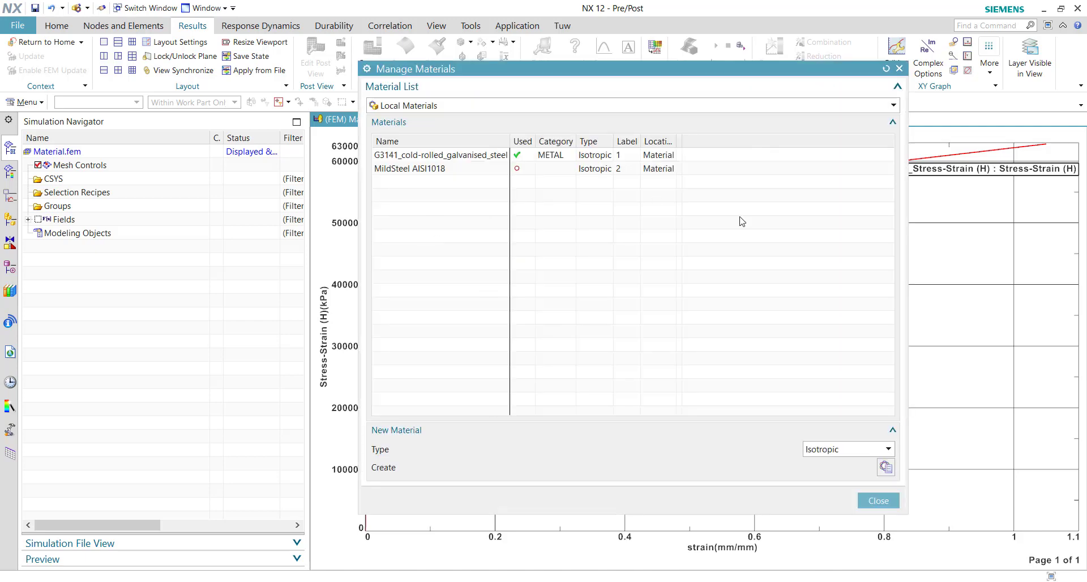
left_click(878, 502)
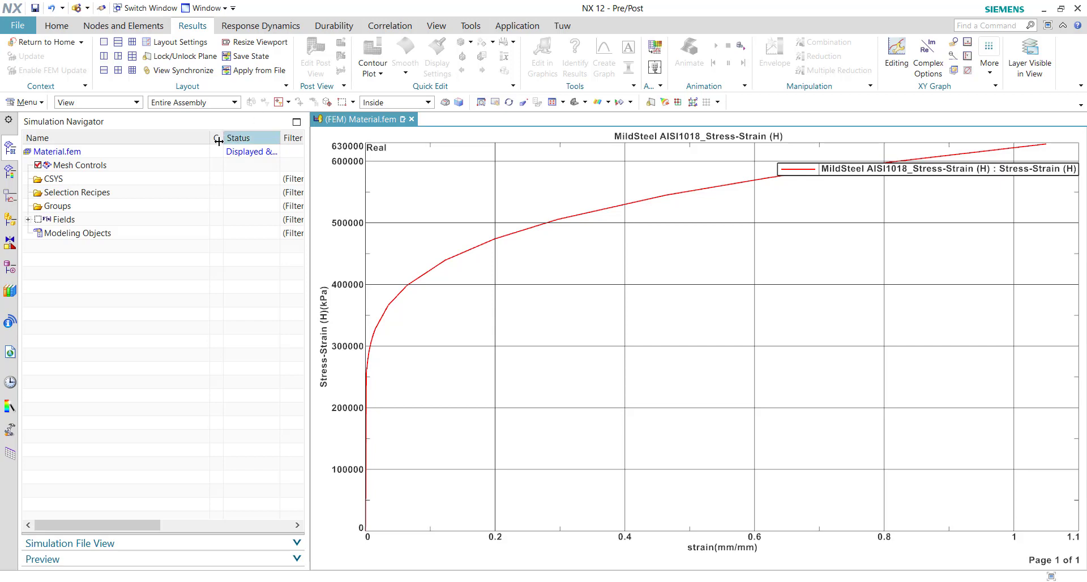
- Open cylinder_fem1.fem from Recent Files and zoom in on the meshed cylinder
left_click(11, 25)
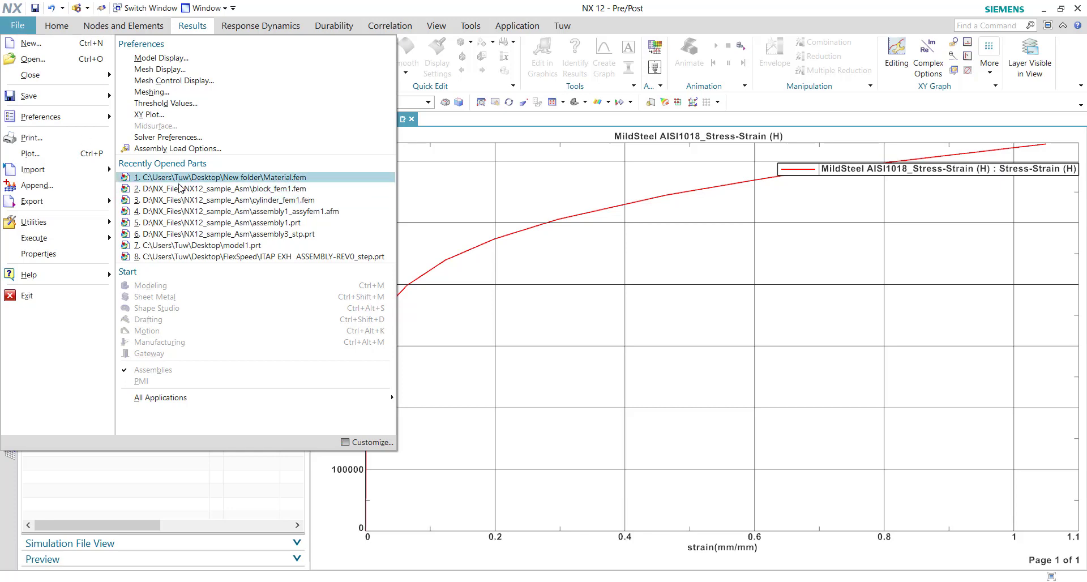
left_click(170, 199)
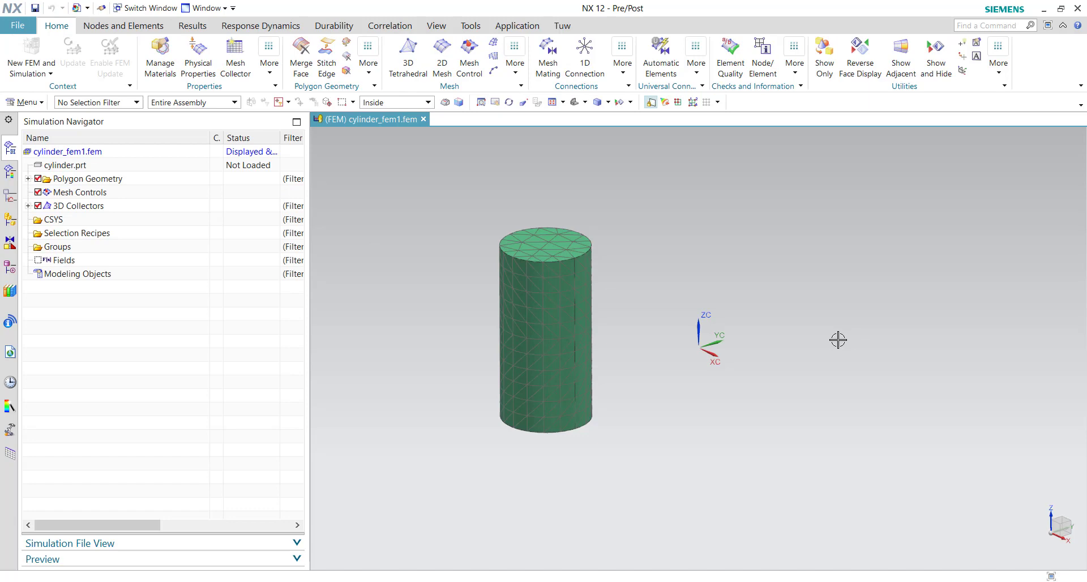
scroll(668, 379, "up", 3)
scroll(660, 334, "down", 1)
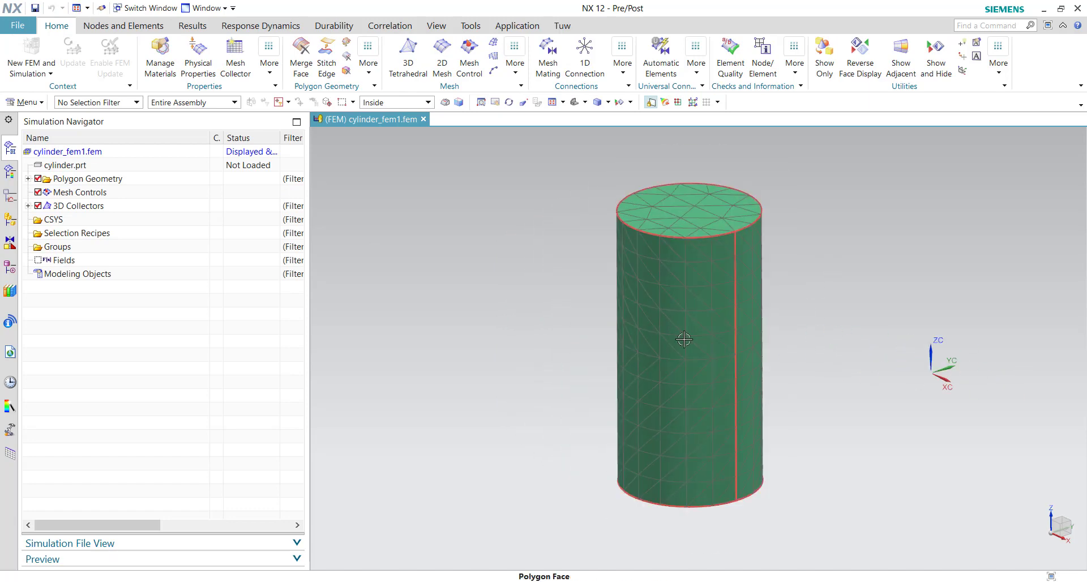
scroll(683, 378, "down", 1)
- List Library Materials with the Default Material Library ticked, scroll through it, then close the manager
left_click(160, 54)
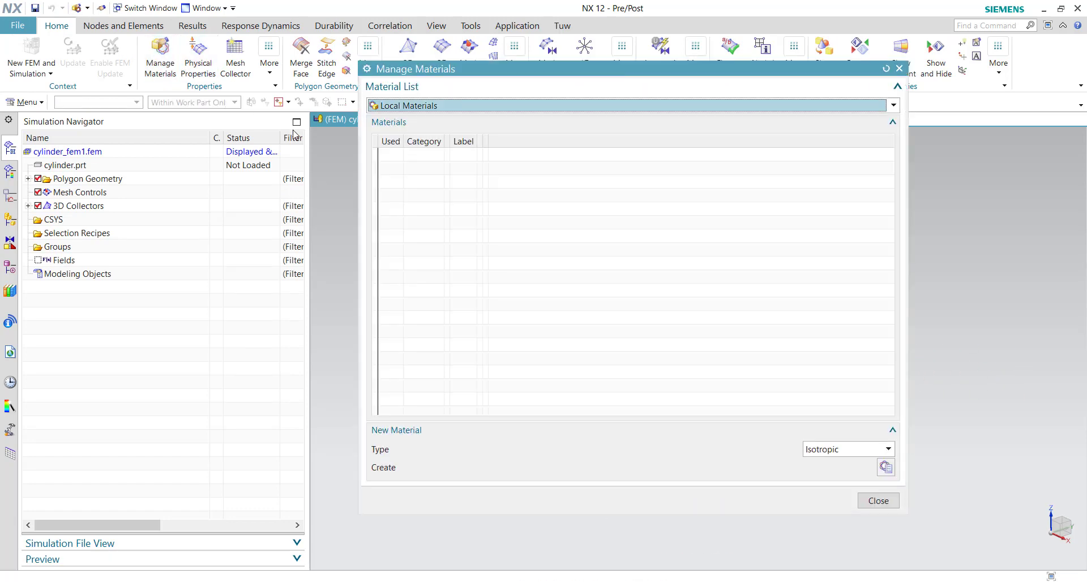
left_click(412, 107)
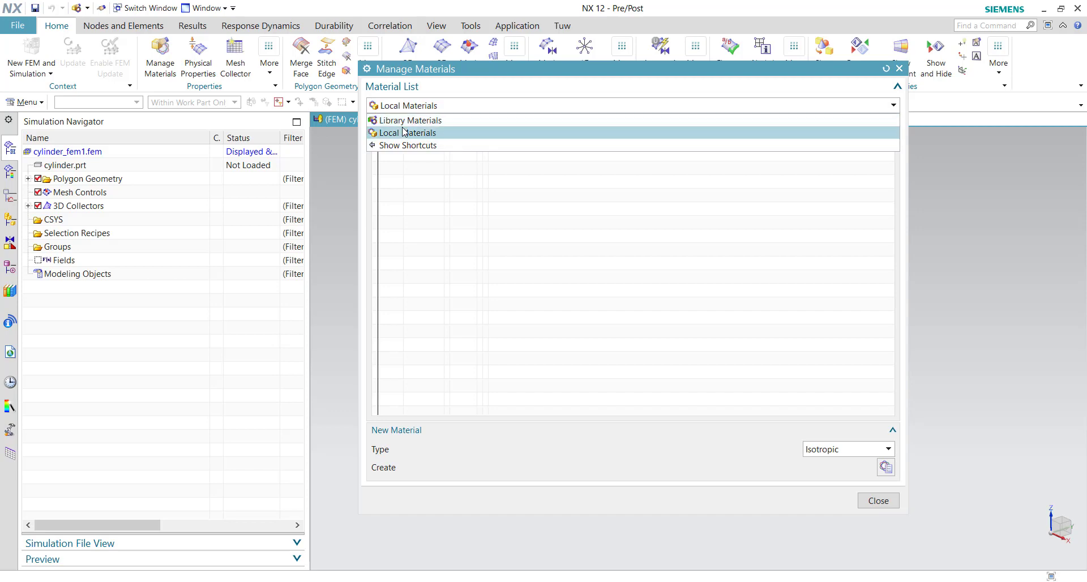
left_click(402, 133)
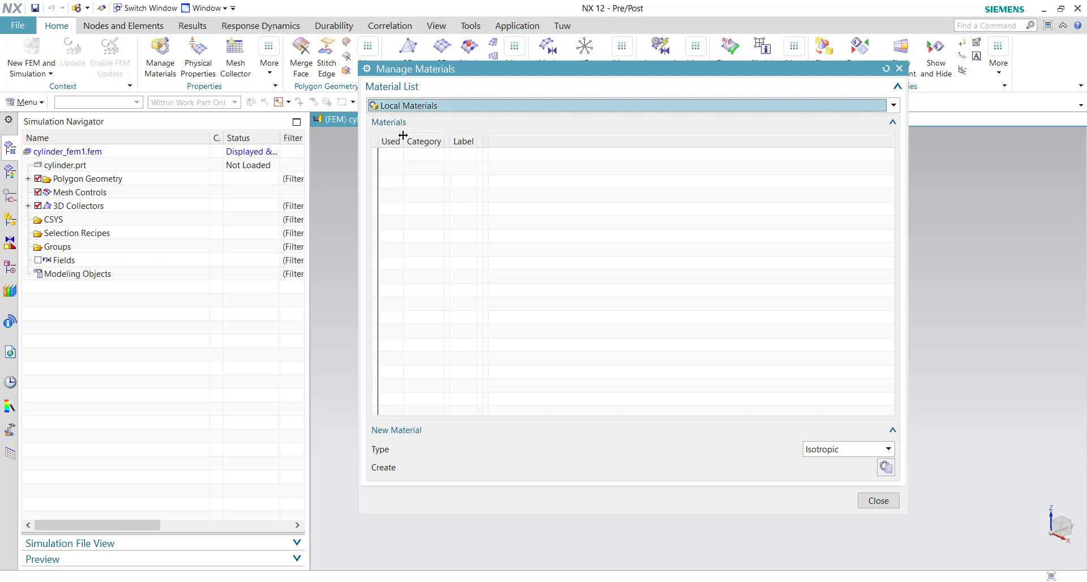
left_click(405, 105)
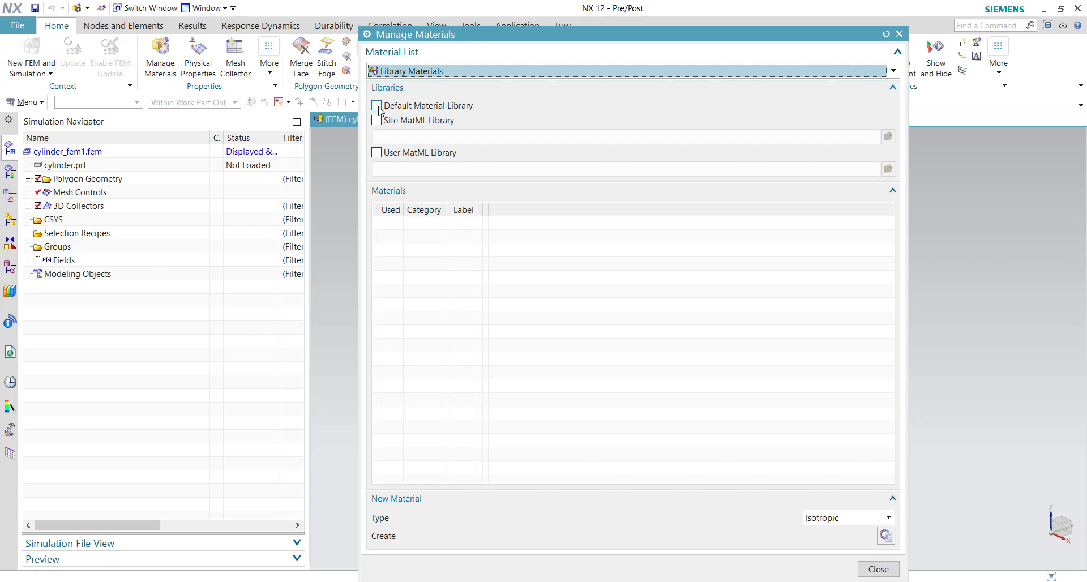
left_click(376, 106)
scroll(442, 333, "down", 4)
scroll(442, 333, "down", 12)
scroll(443, 333, "down", 15)
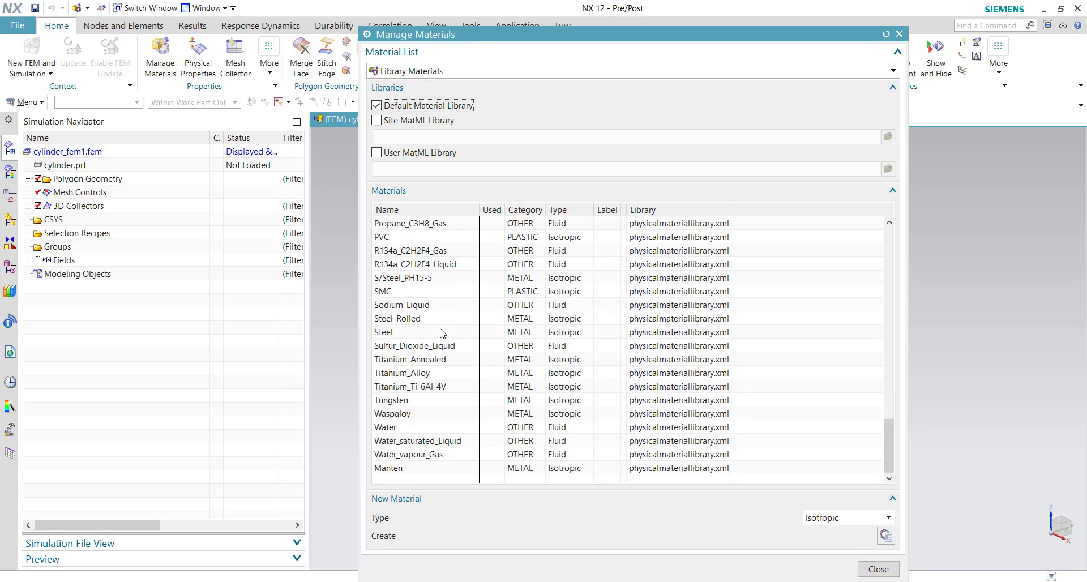
left_click(877, 569)
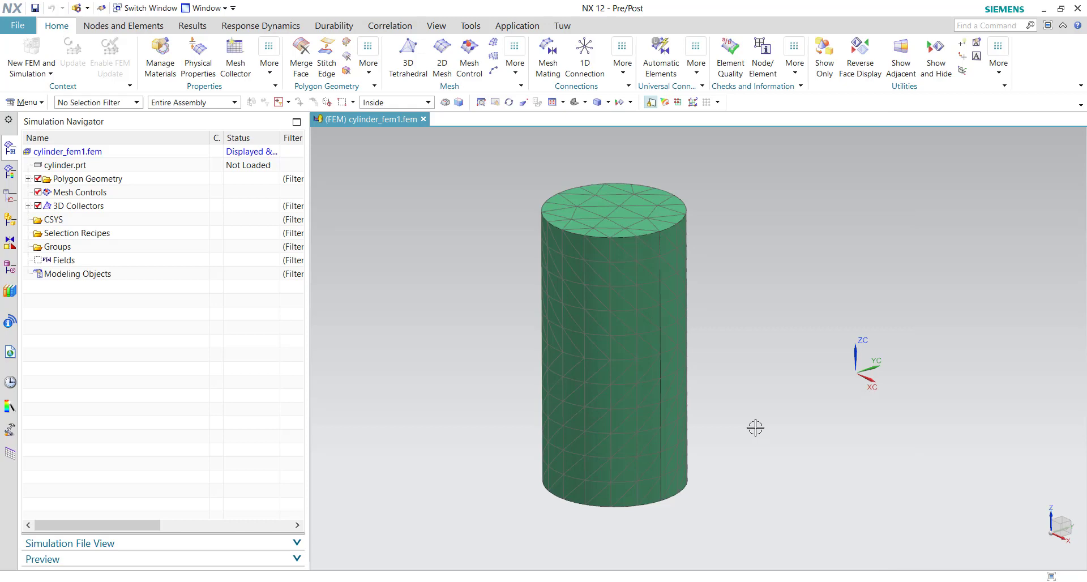
middle_click_drag(608, 382, 607, 353, "shift")
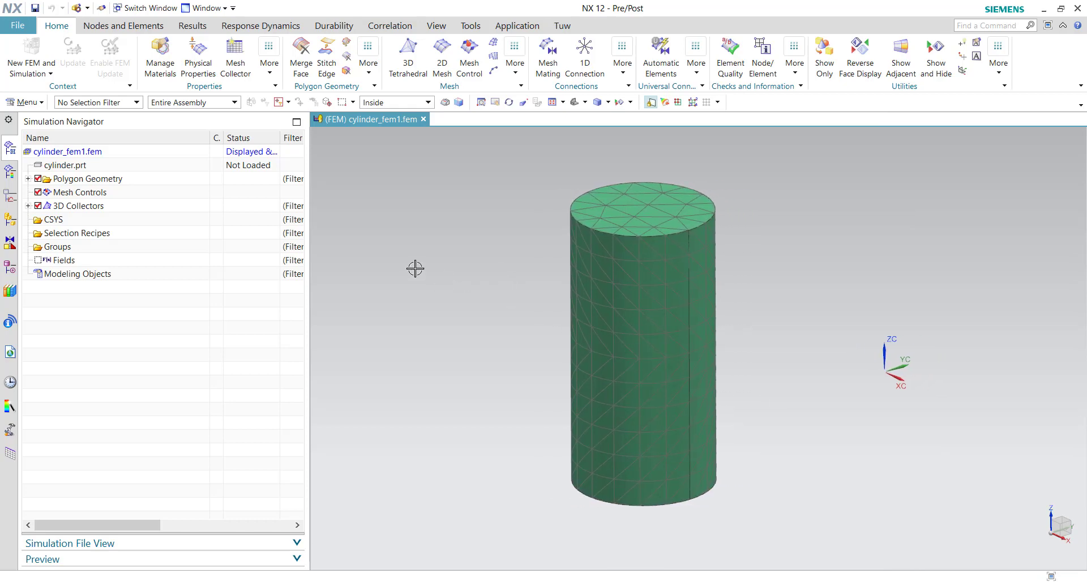
- Search 'append fem' in Find a Command and add Append FEM to the Home ribbon tab
left_click(968, 24)
type("append fem")
key("Return")
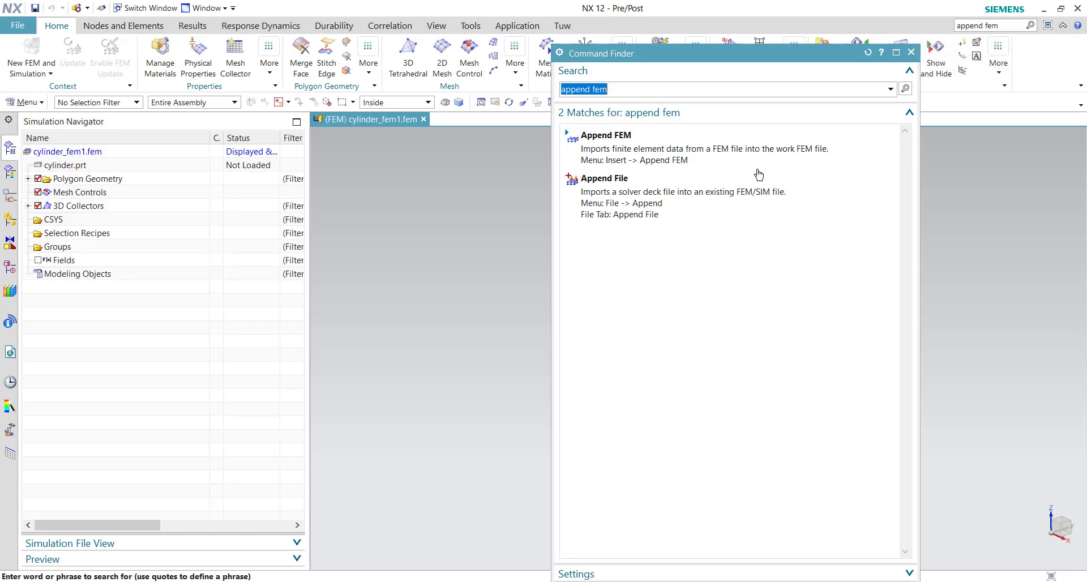
mouse_move(729, 147)
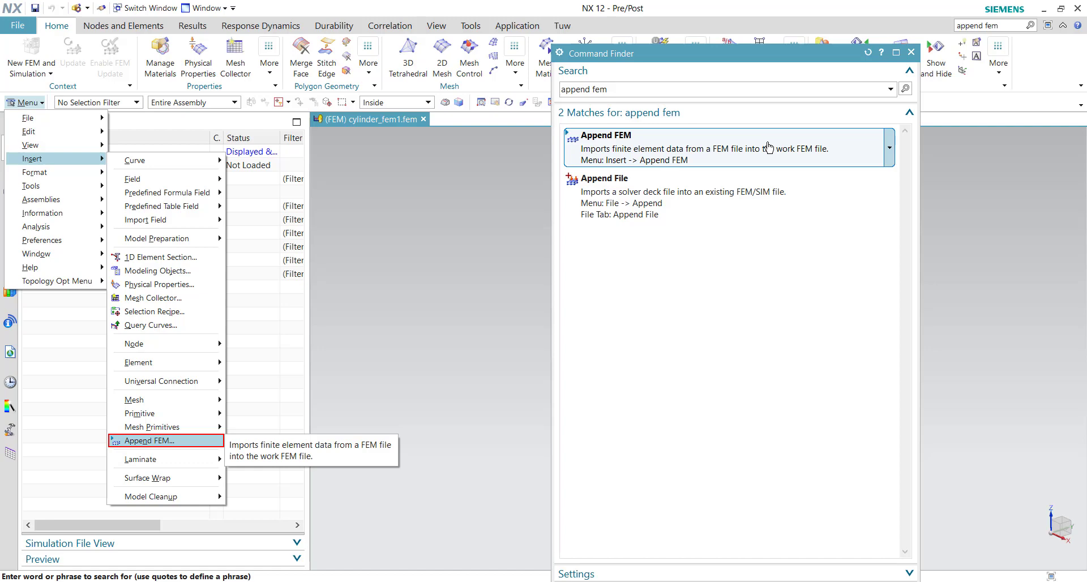
right_click(754, 147)
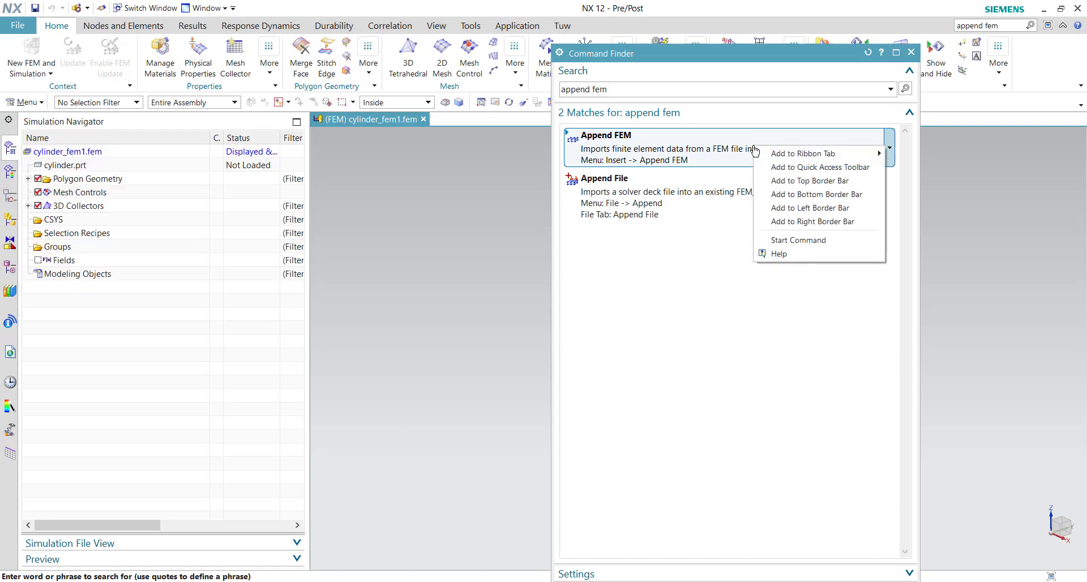
mouse_move(803, 154)
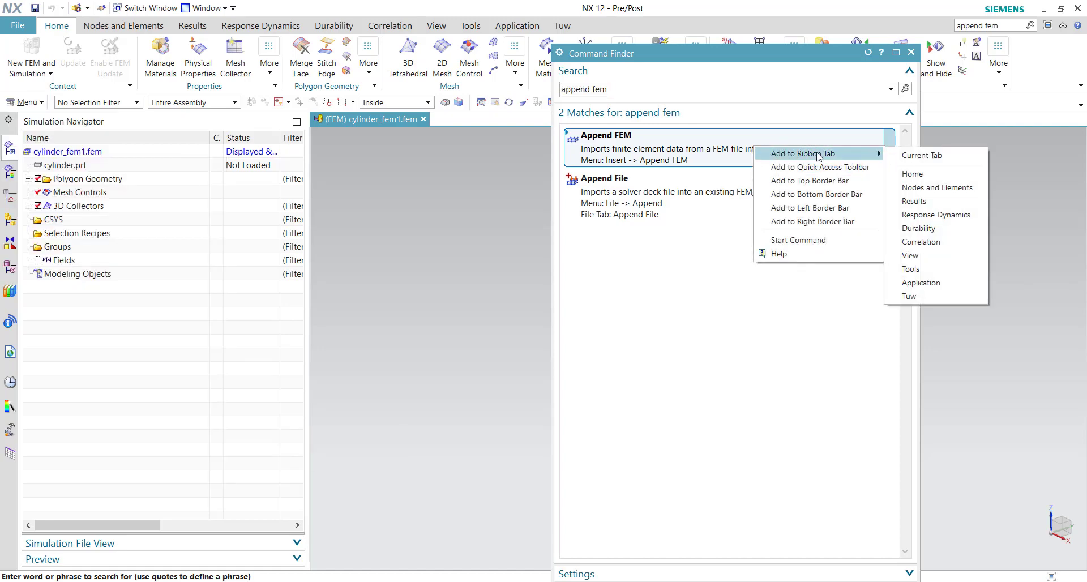
left_click(912, 174)
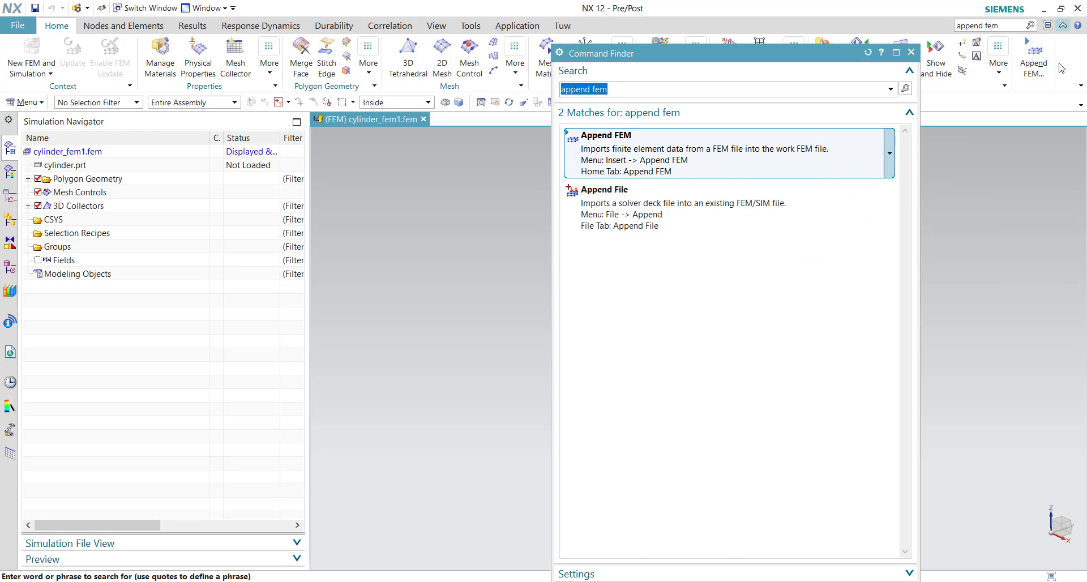
left_click(911, 52)
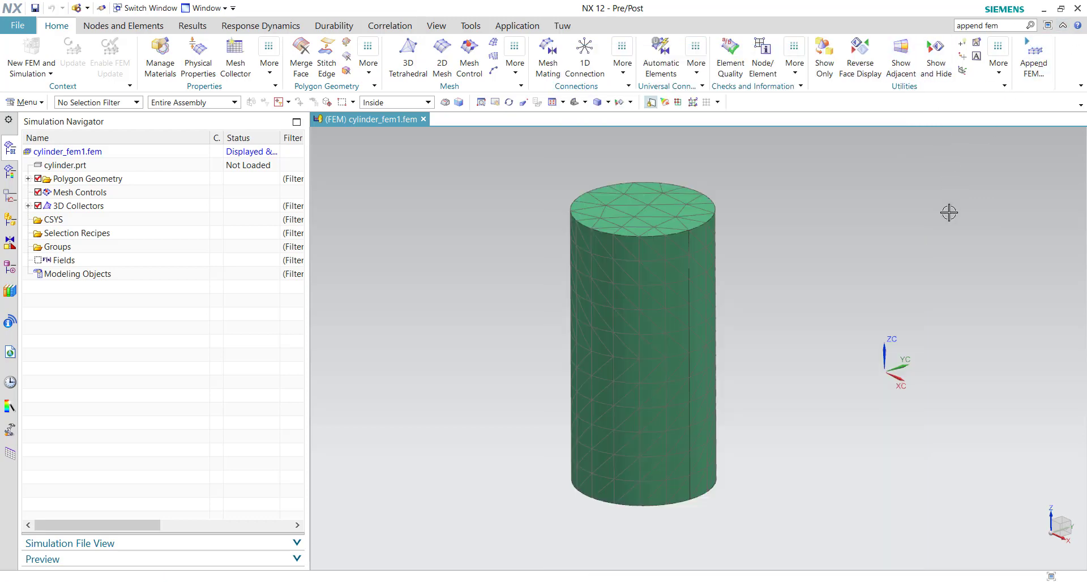
- Run Append FEM with Loaded Fem set to Material and the 'Material' prefix kept
left_click(1035, 66)
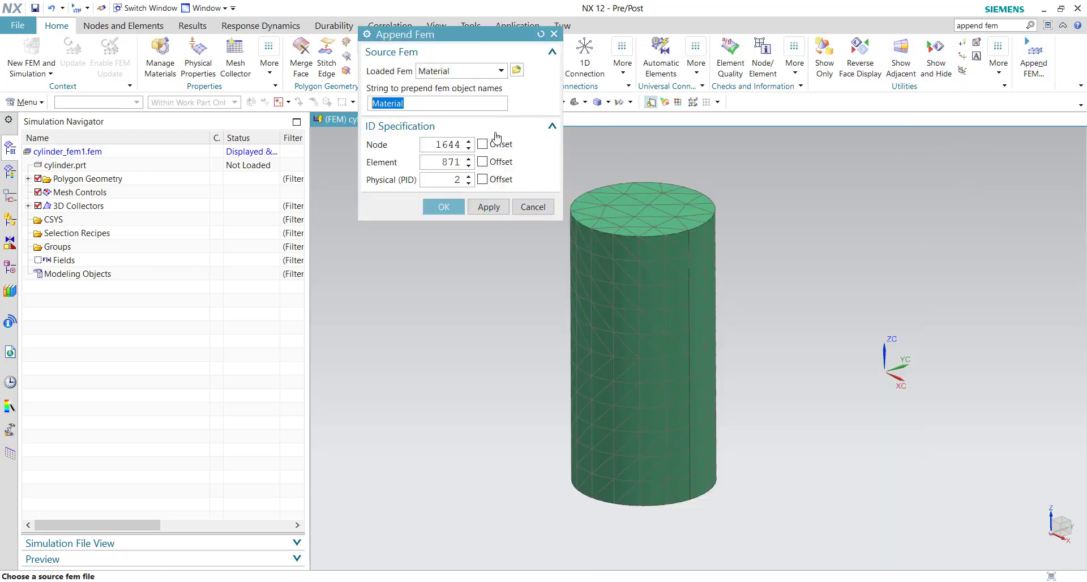
left_click(449, 72)
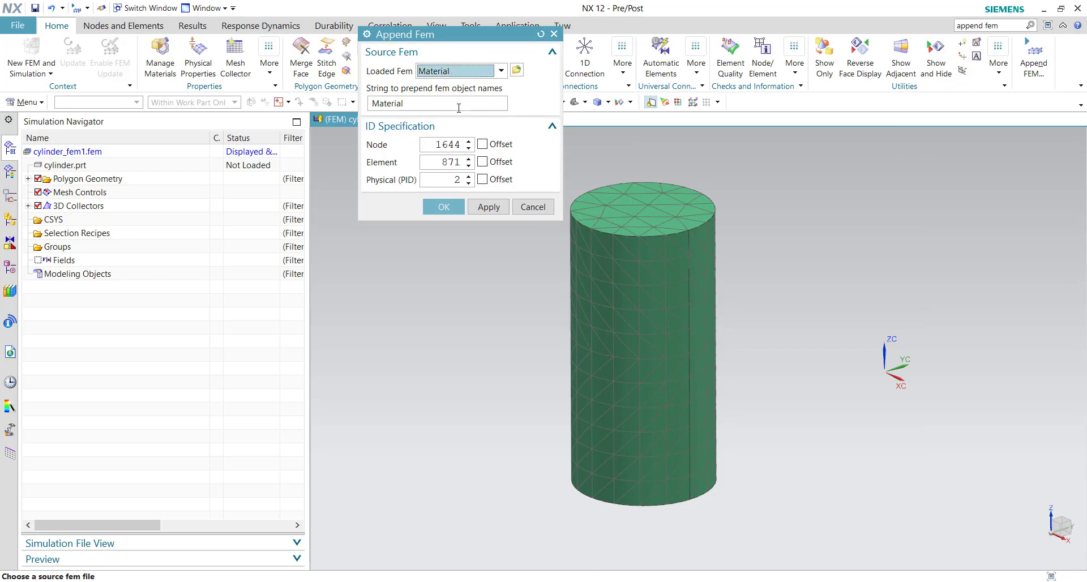
left_click(458, 72)
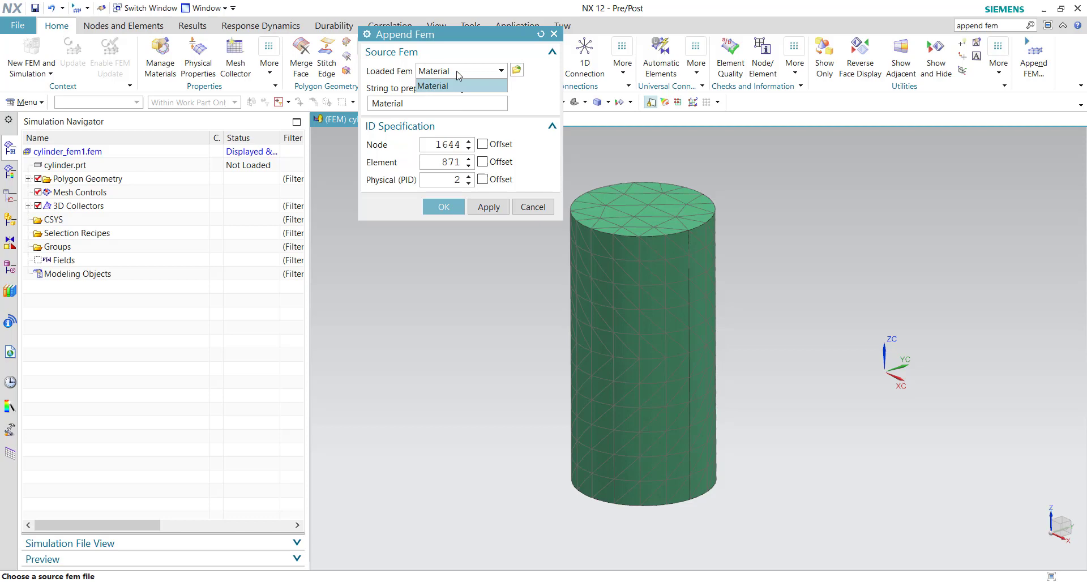
left_click(453, 72)
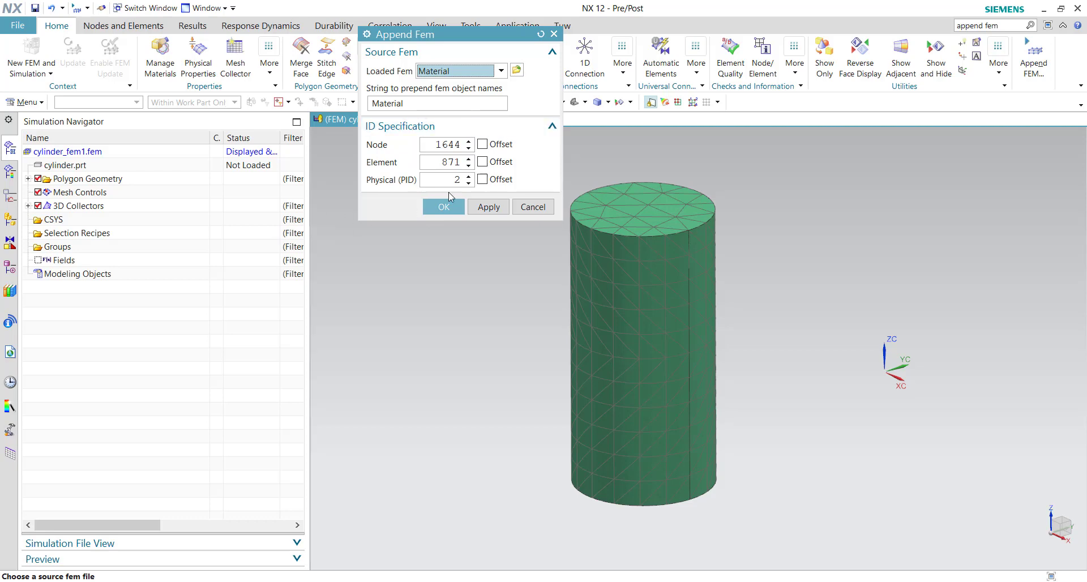
left_click(473, 72)
left_click(442, 208)
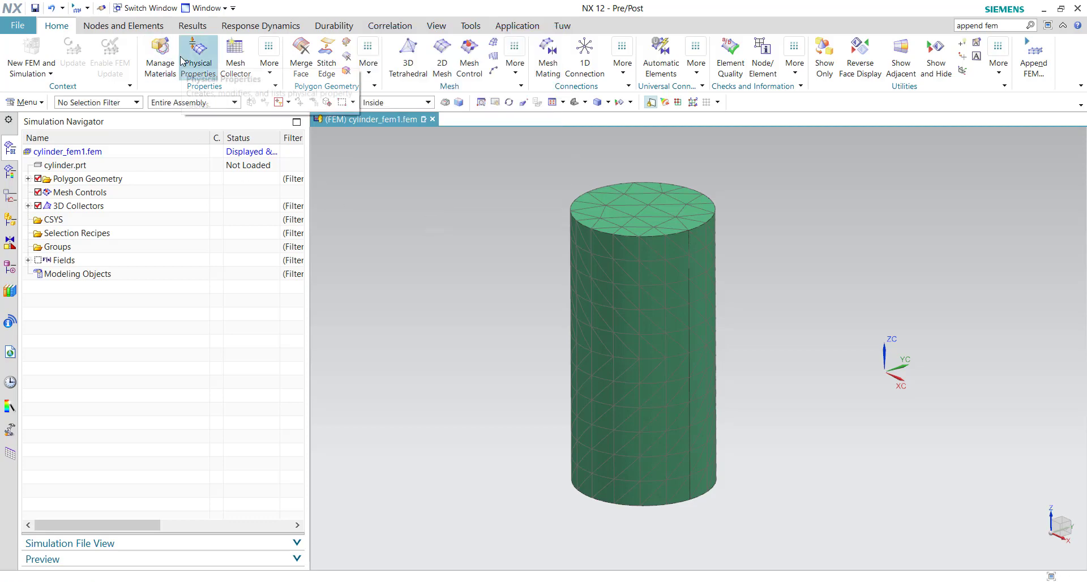
- Confirm the local material list now includes the appended Material_MildSteel AISI1018
left_click(161, 55)
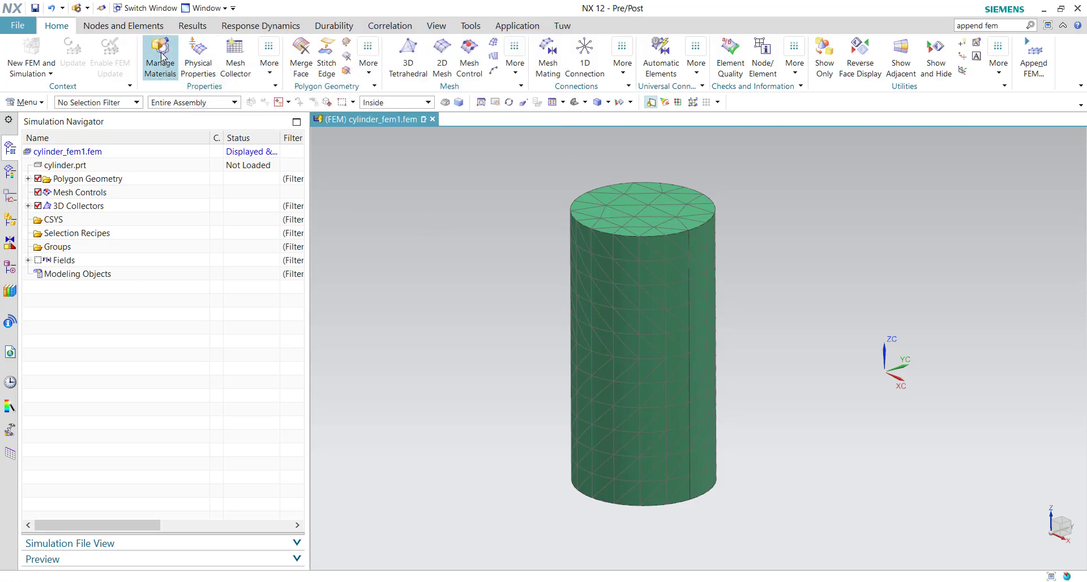
left_click(443, 70)
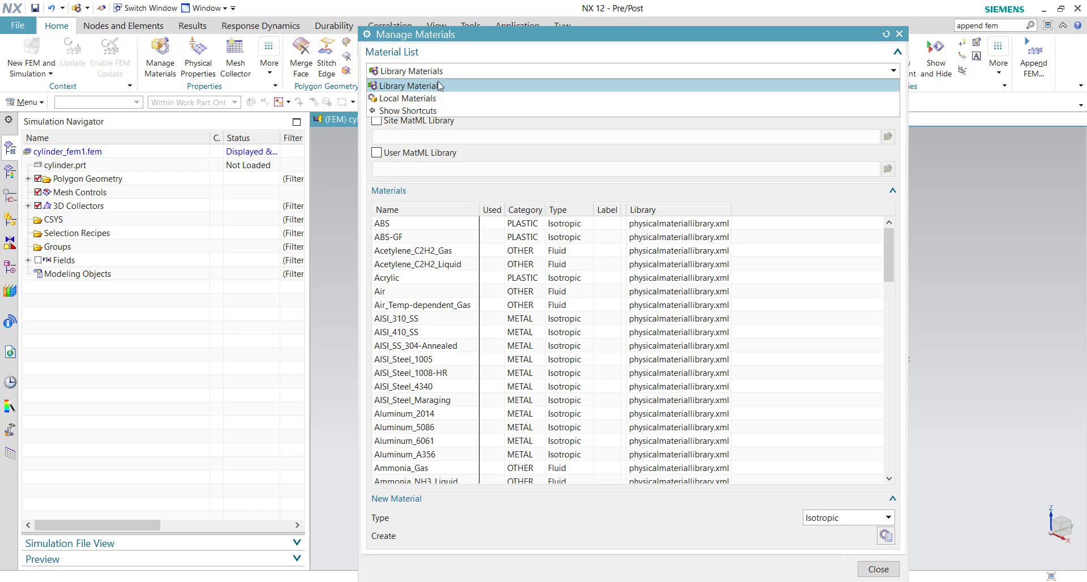
left_click(436, 102)
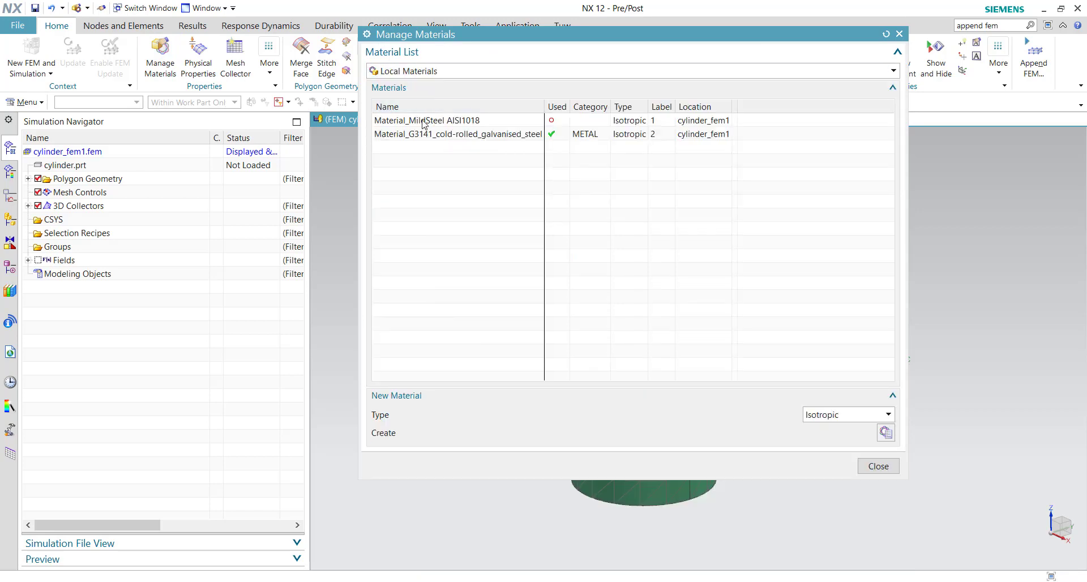
left_click(428, 120)
left_click(456, 120)
left_click_drag(563, 36, 550, 65)
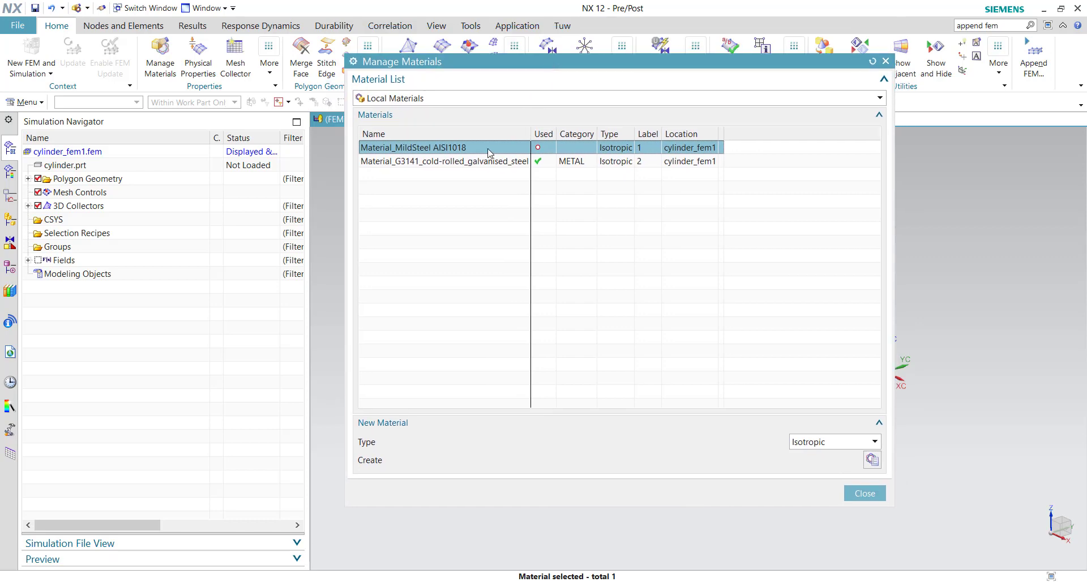
left_click(485, 161)
left_click(864, 493)
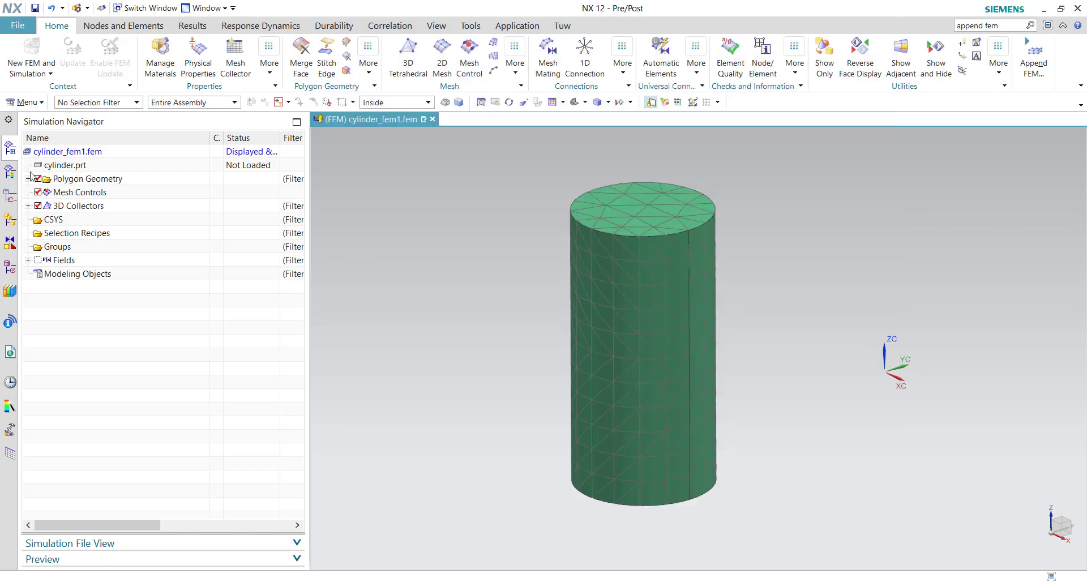
- Set the Solid(1) collector's PSOLID1 material to MildSteel AISI1018 and confirm both dialogs
left_click(27, 206)
double_click(71, 220)
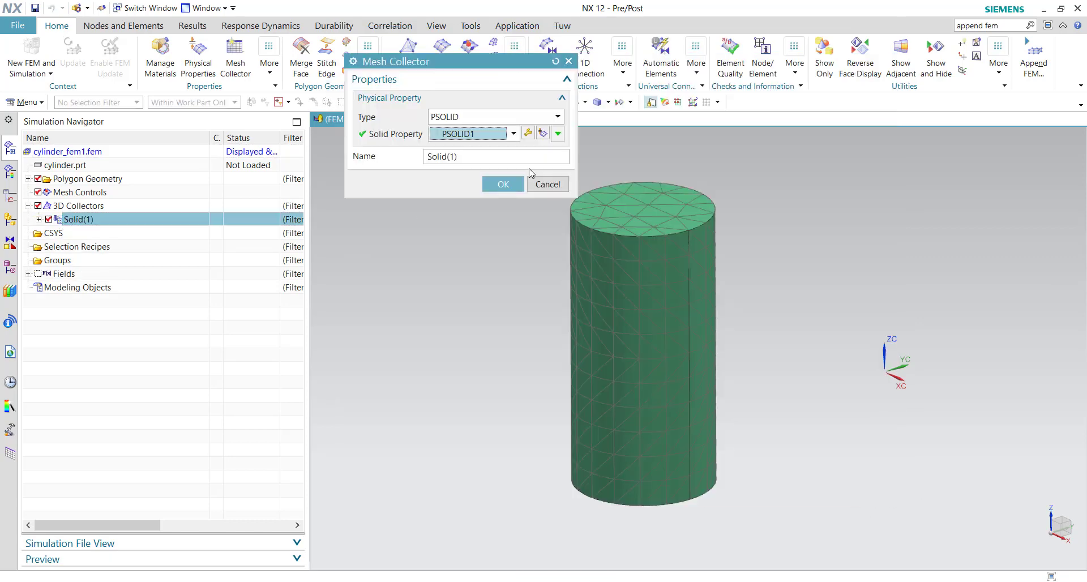
left_click(528, 134)
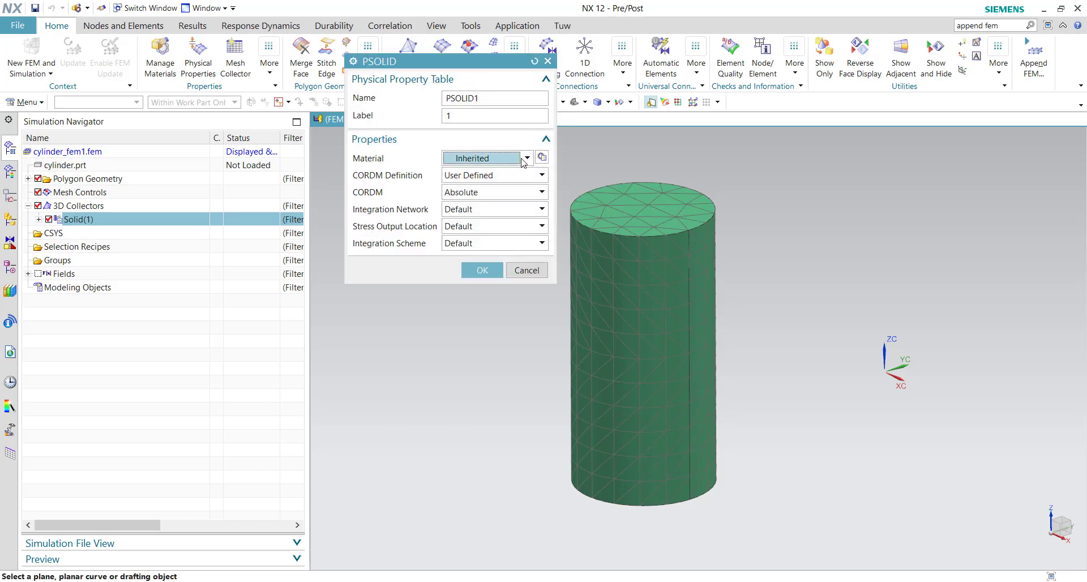
left_click(521, 159)
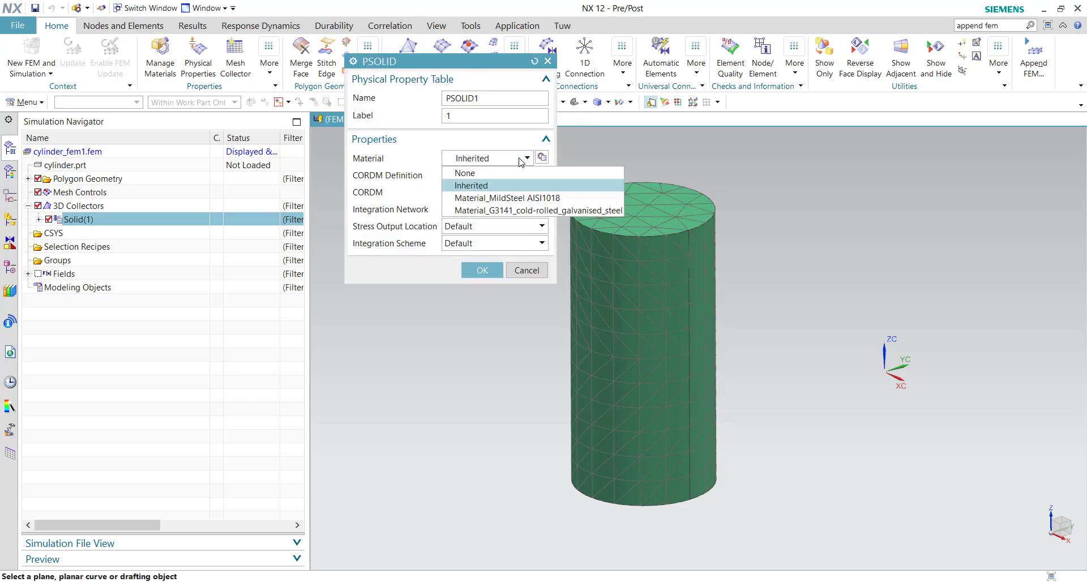
left_click(480, 198)
left_click(481, 286)
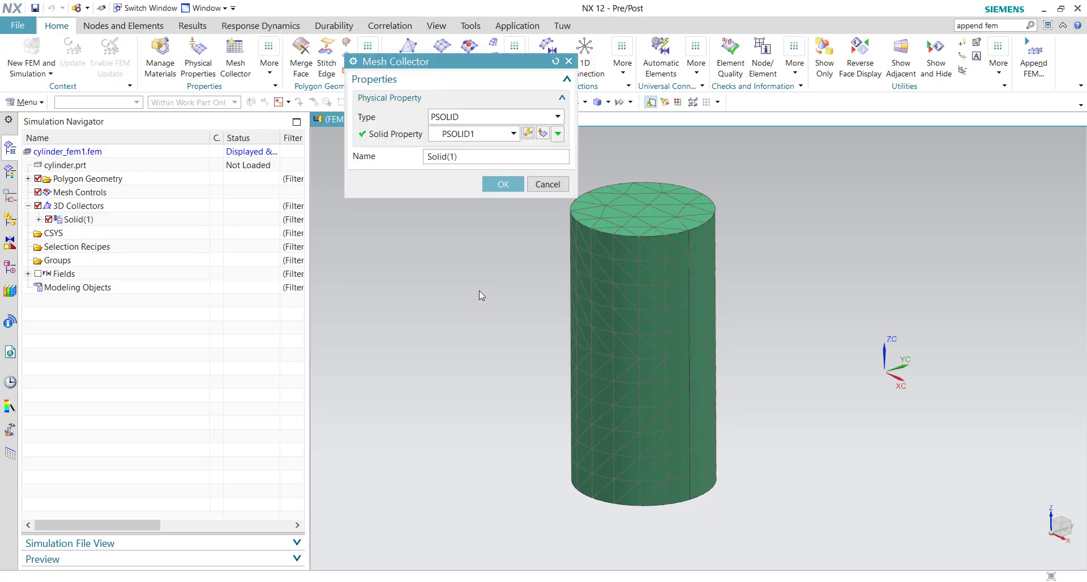
left_click(503, 184)
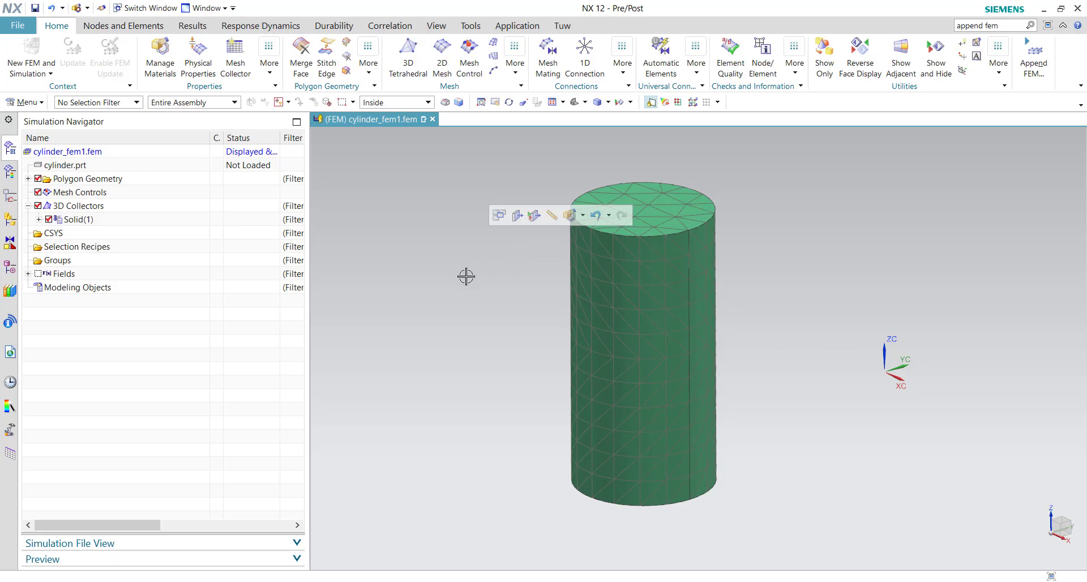
- Switch to Material.fem from the Window menu and open Manage Library Materials
left_click(215, 8)
mouse_move(238, 70)
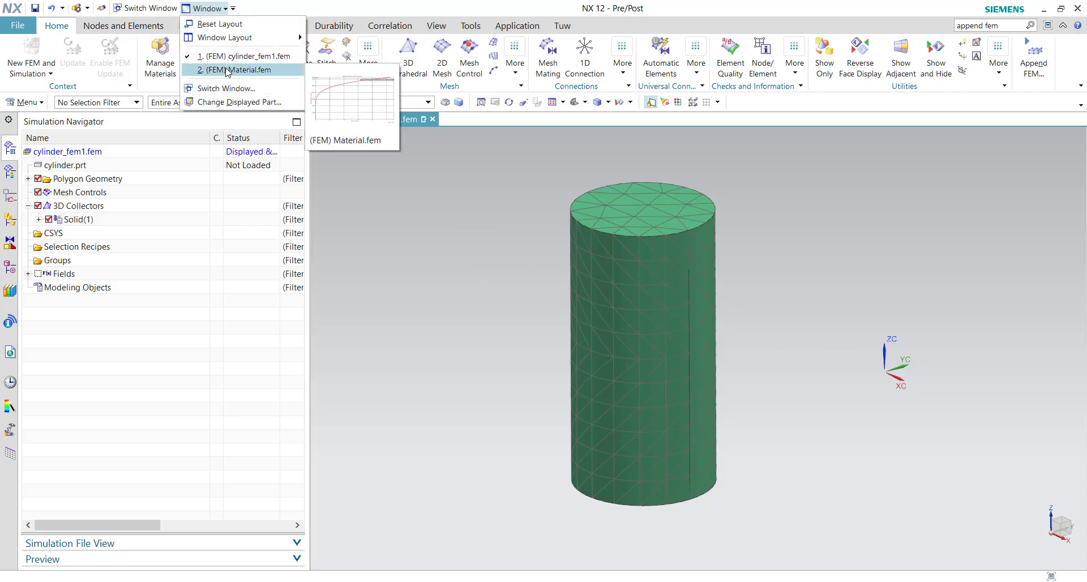
left_click(227, 70)
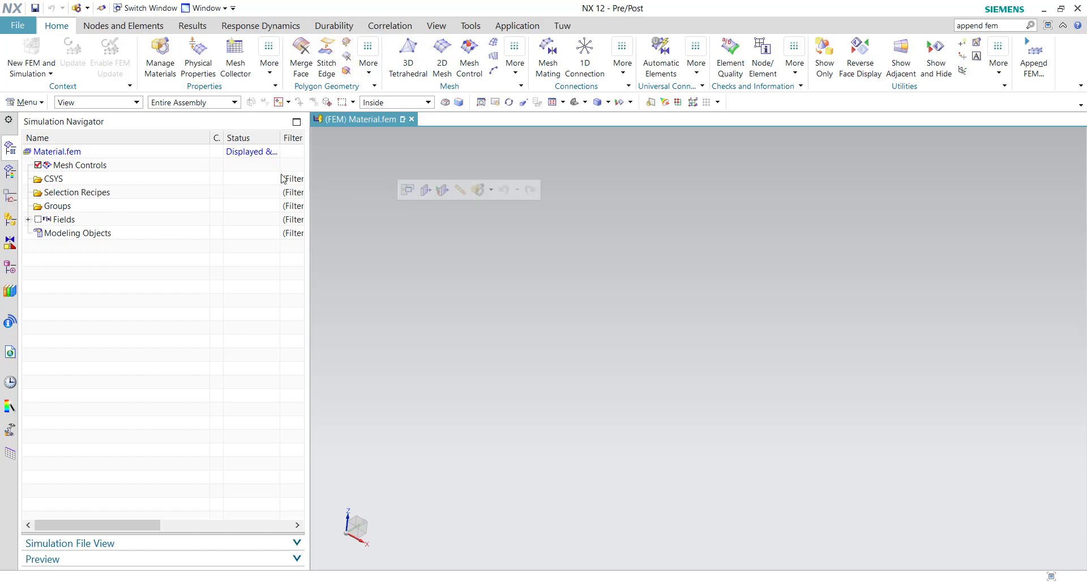
left_click(269, 65)
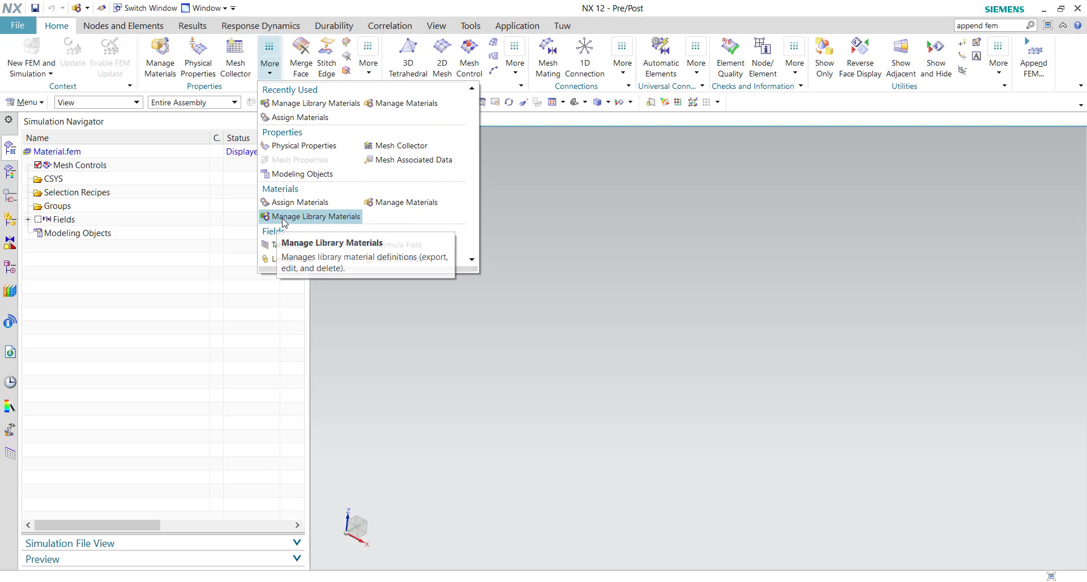
left_click(283, 218)
- List Material.fem's local materials and select both rows
left_click(454, 102)
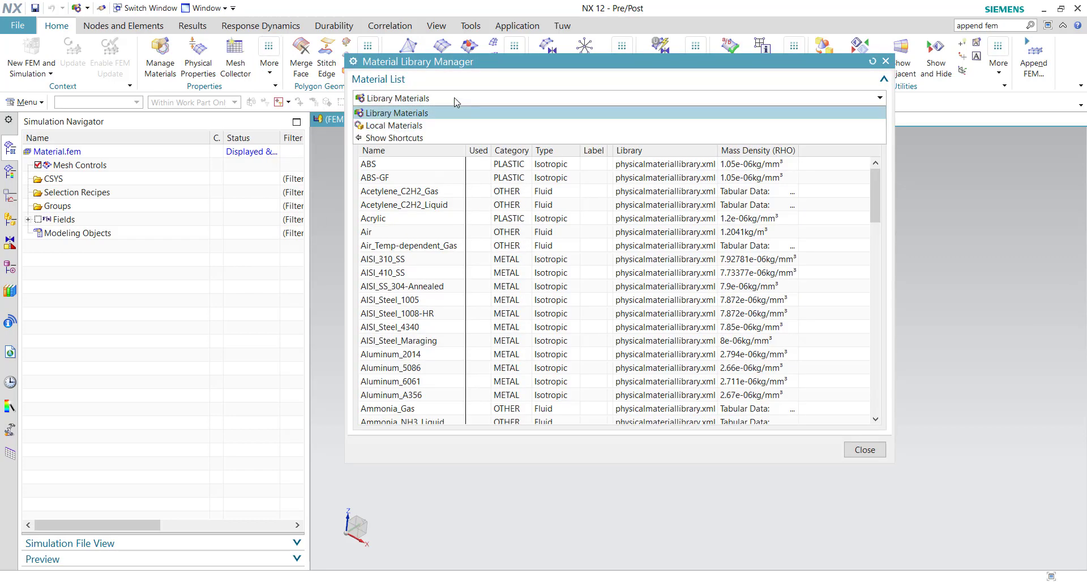
left_click(412, 125)
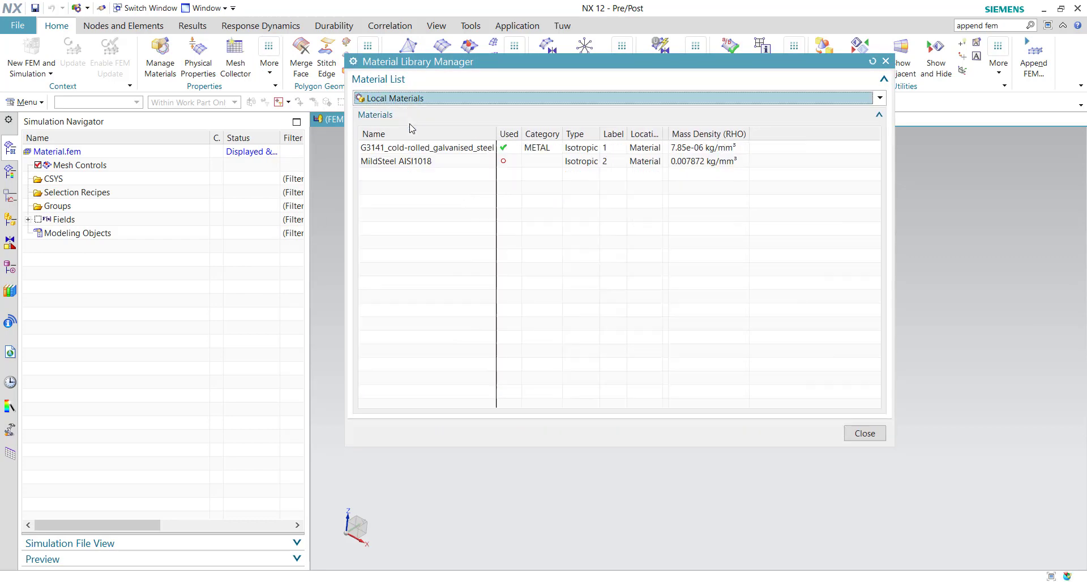
left_click(412, 154)
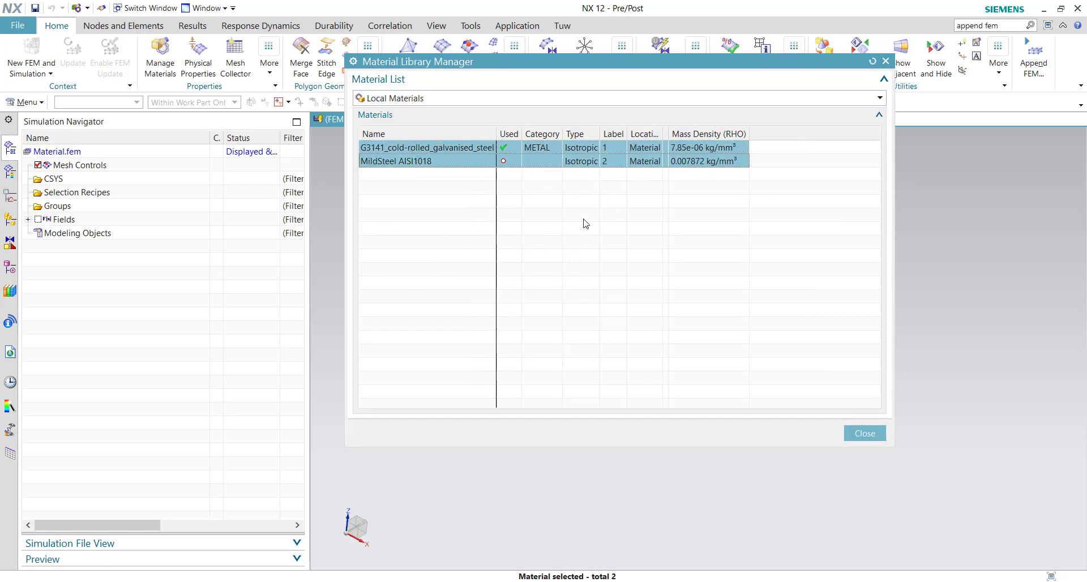
right_click(442, 156)
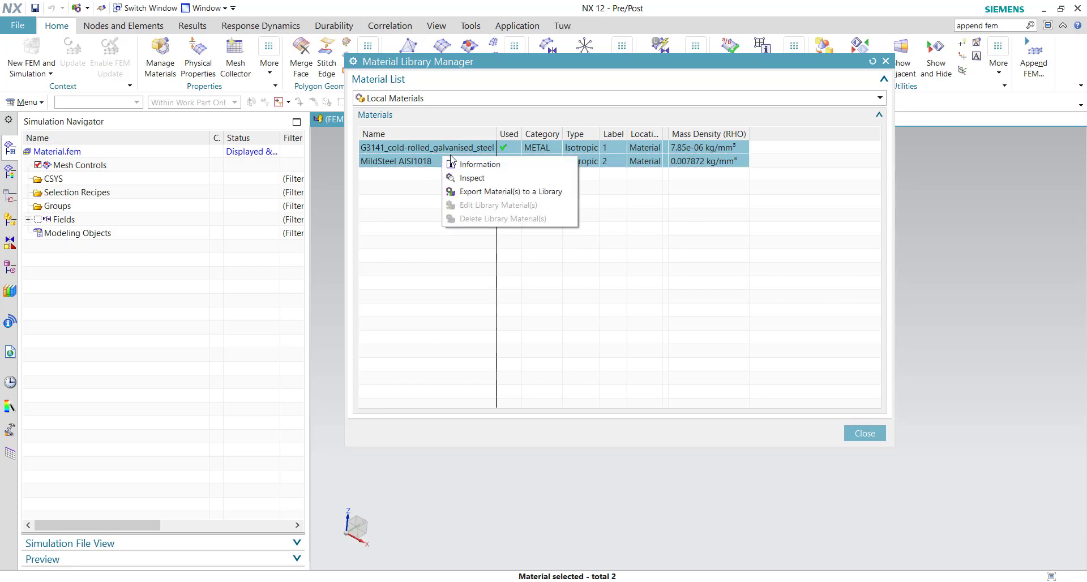
- Export both local materials to a new library file named ExportedMaterial.xml
left_click(513, 193)
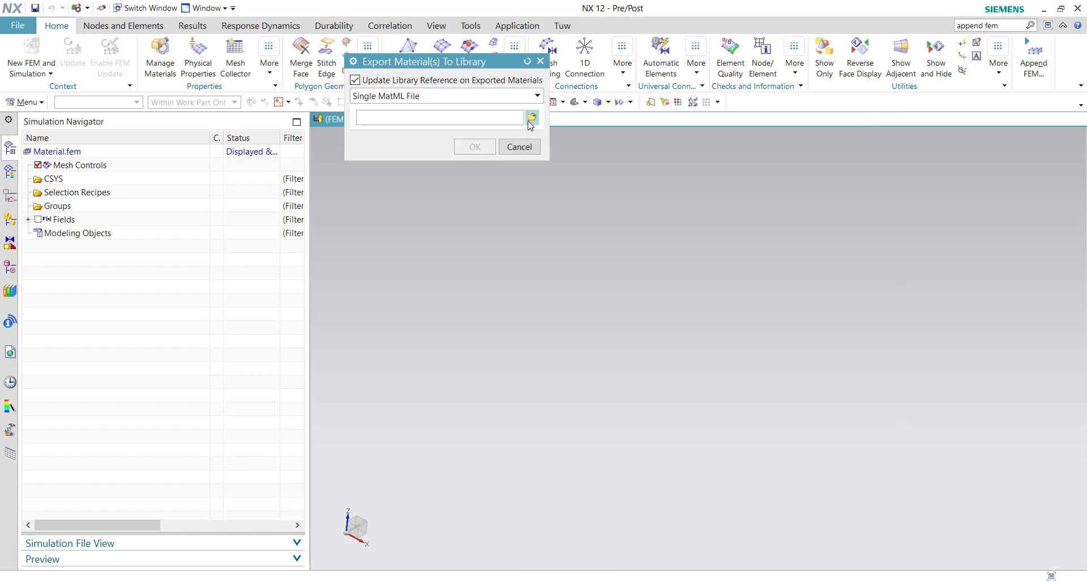
left_click(531, 118)
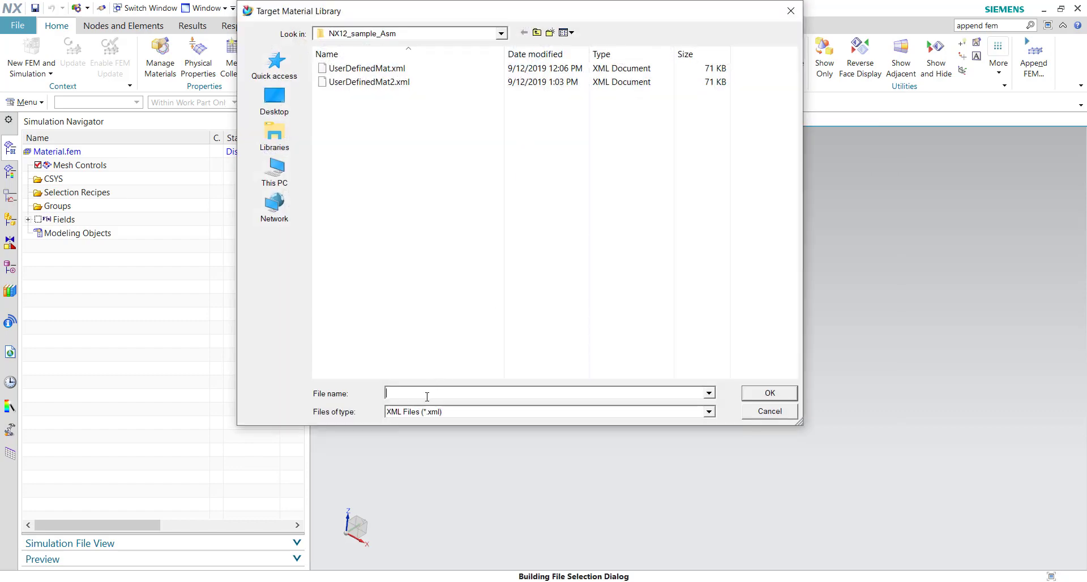
type("ExportedMaterial")
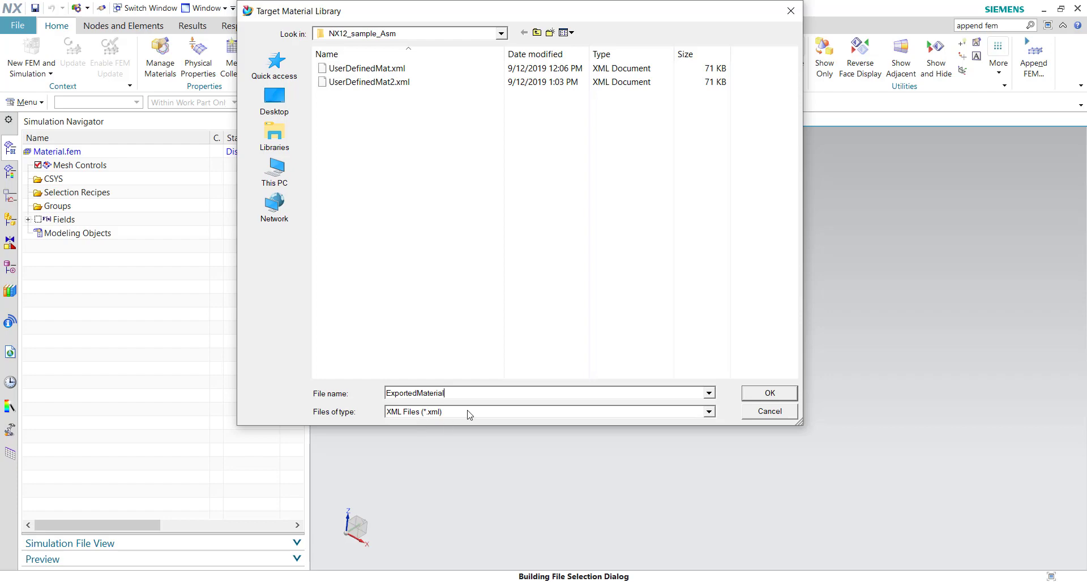
left_click(767, 393)
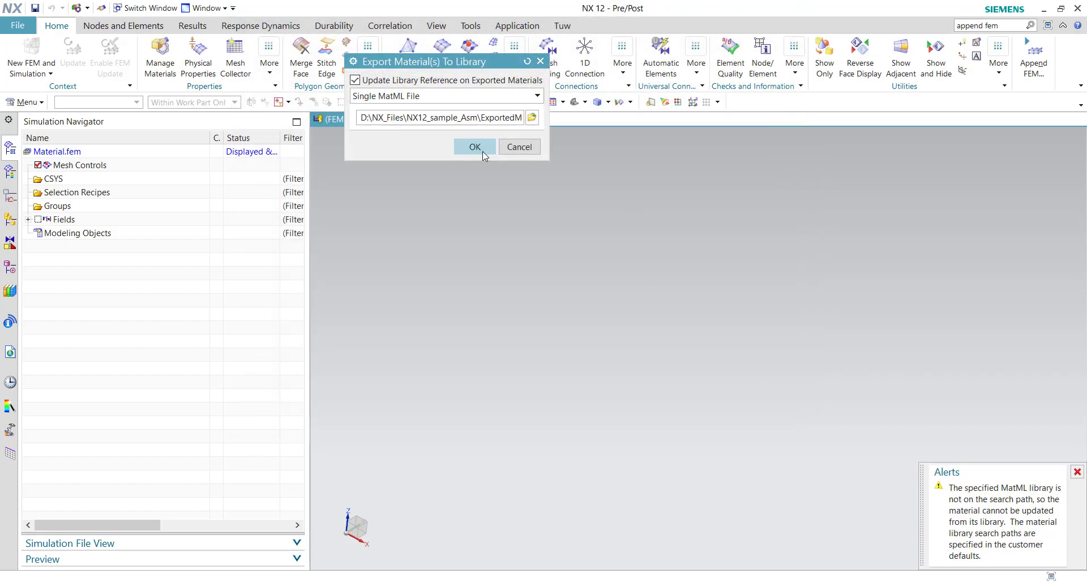
left_click(474, 147)
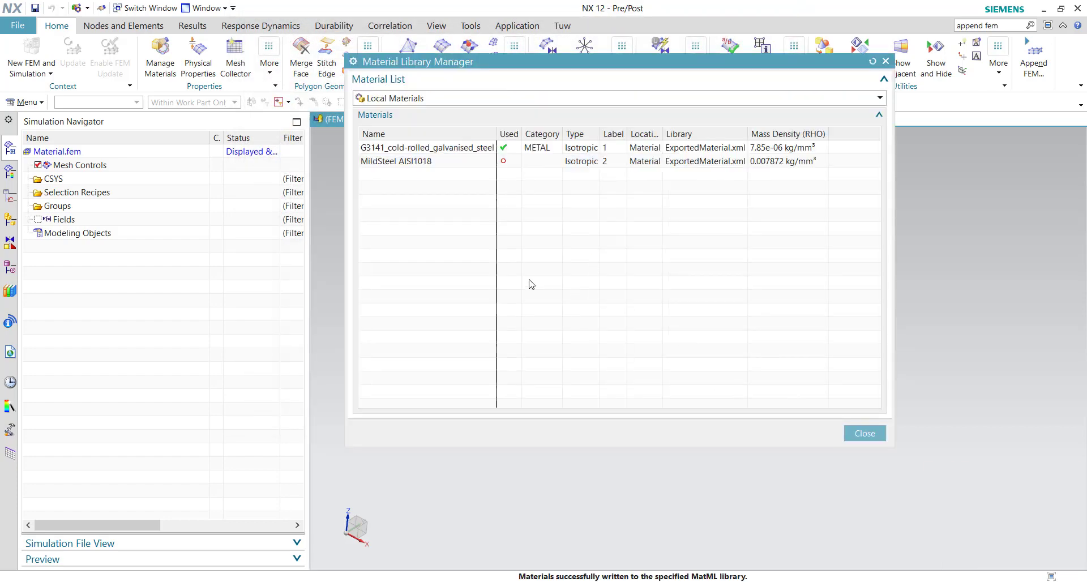
left_click(855, 426)
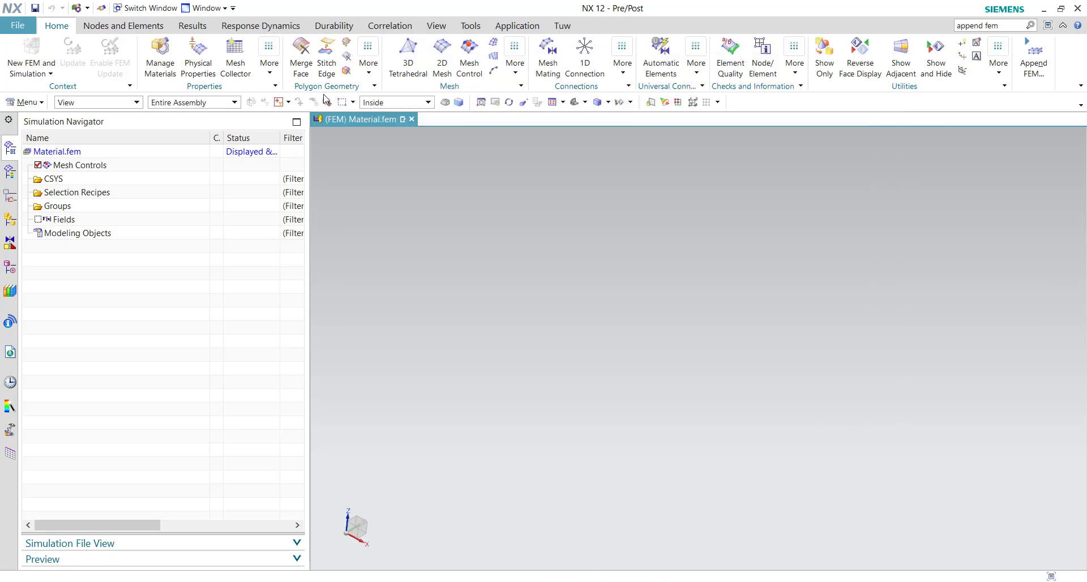
left_click(199, 9)
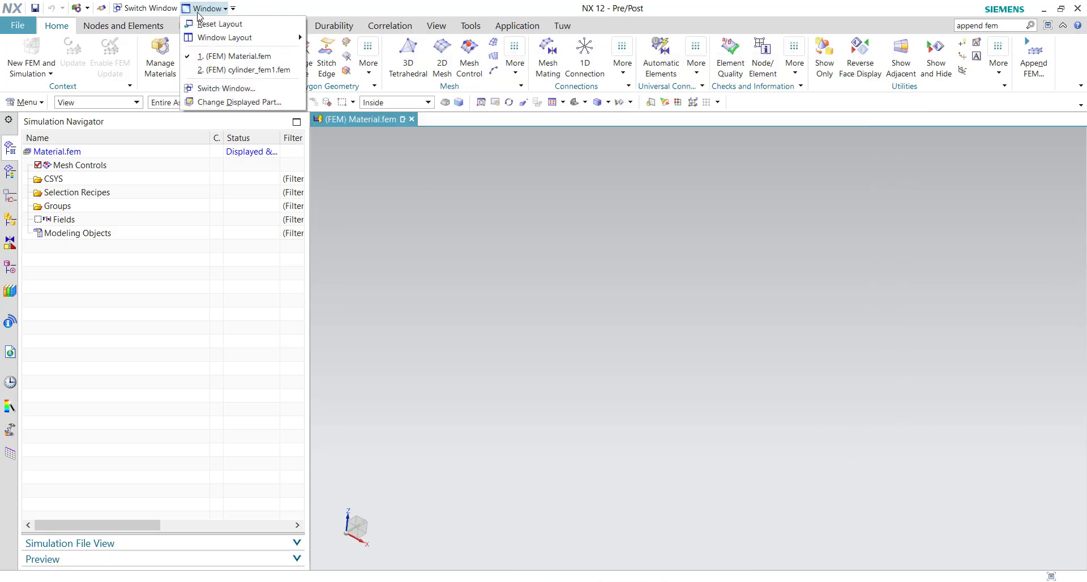
- Return to cylinder_fem1.fem and list its local materials in Manage Materials
left_click(199, 71)
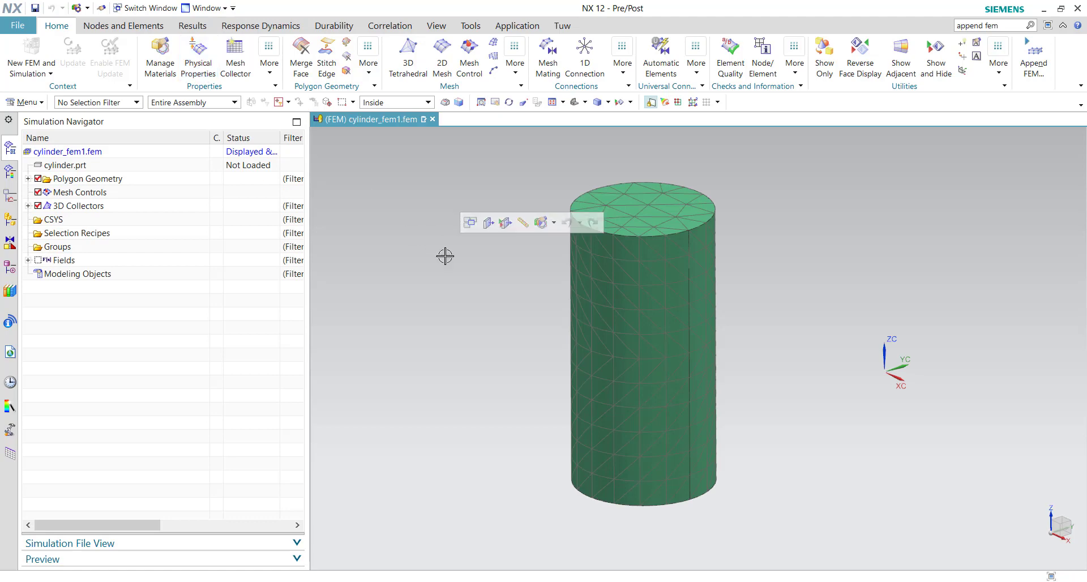
left_click(163, 65)
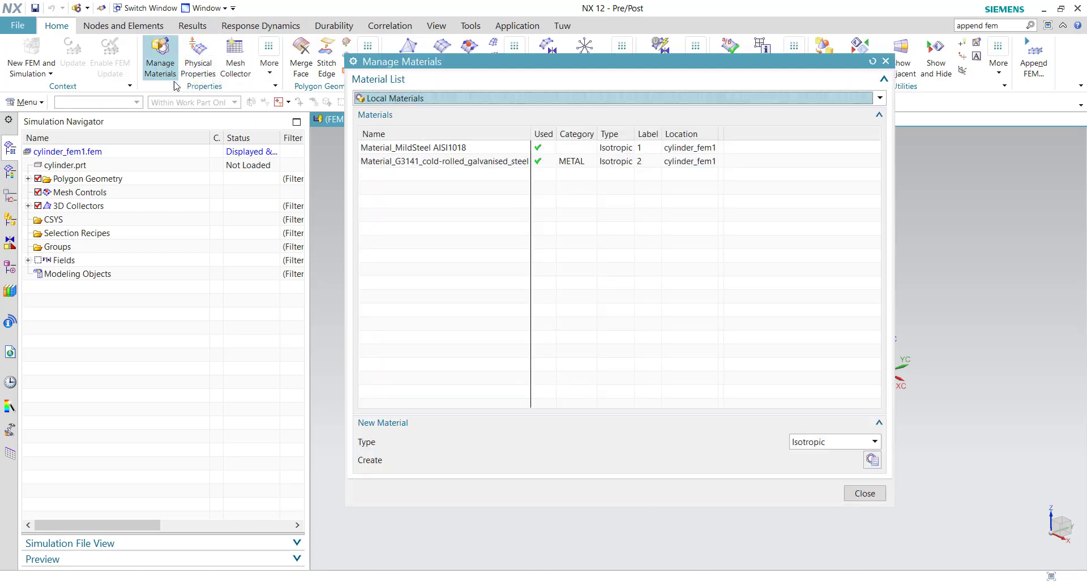
left_click(467, 98)
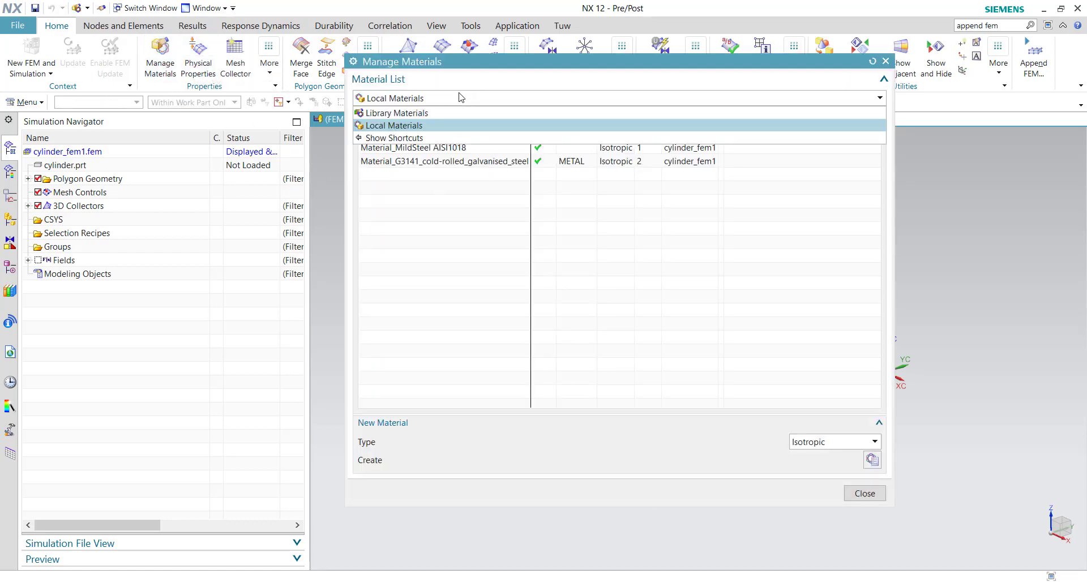
left_click(408, 114)
left_click(436, 70)
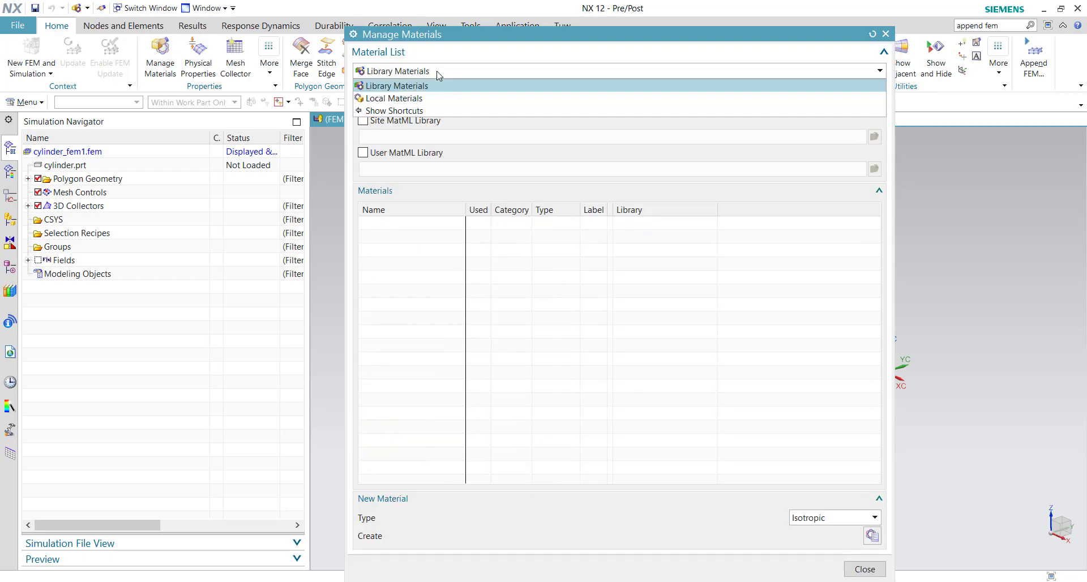
left_click(393, 101)
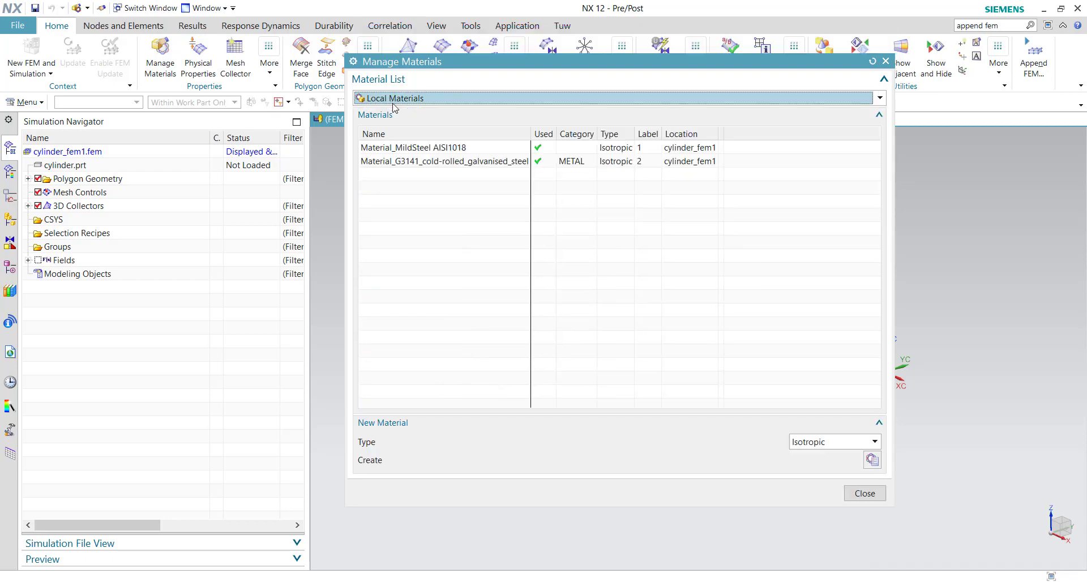
- Delete both appended Material_ steel local materials
left_click(411, 149)
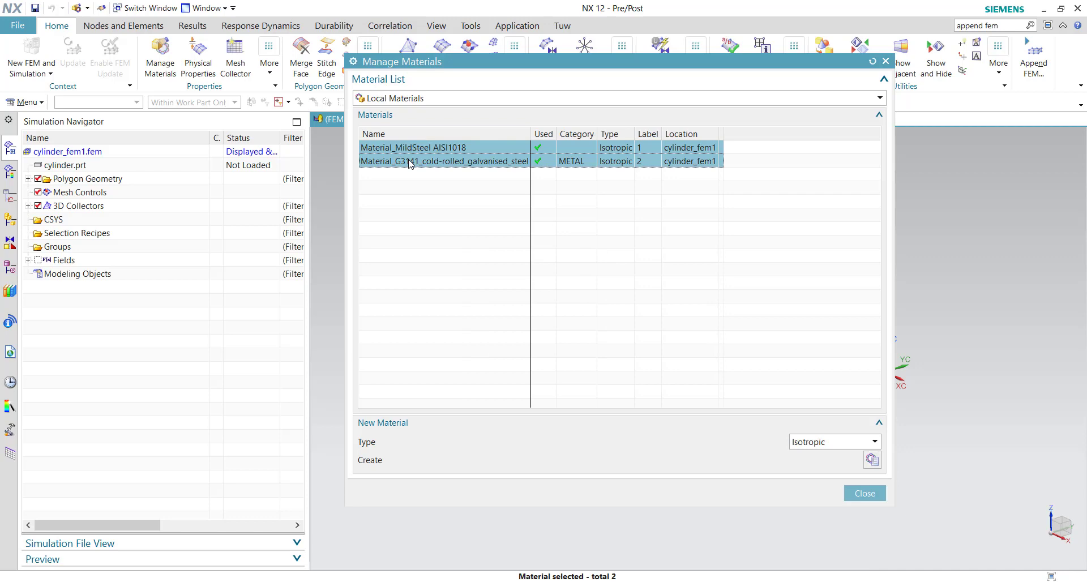
right_click(411, 163)
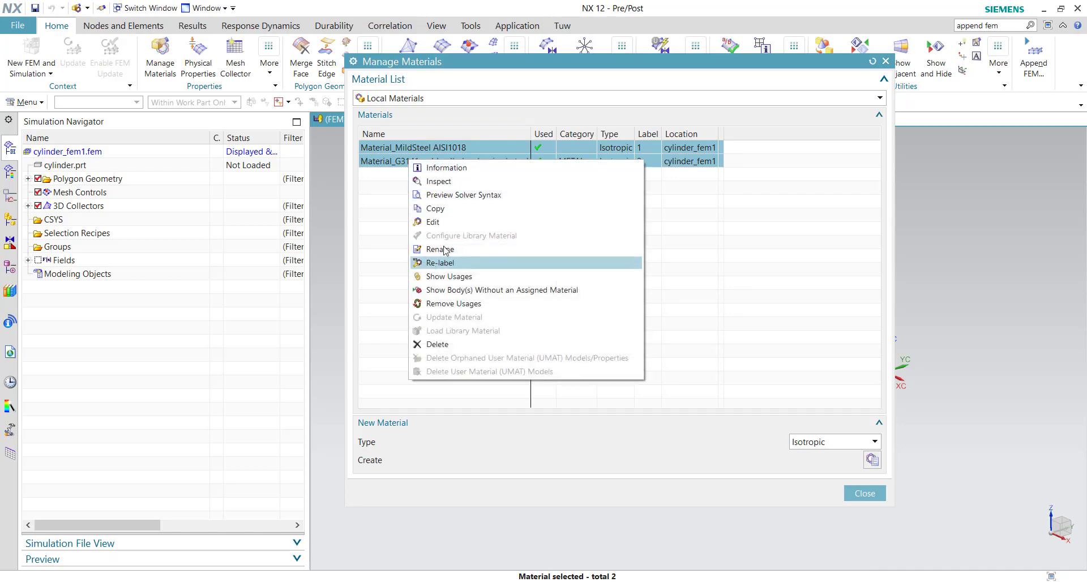
left_click(440, 344)
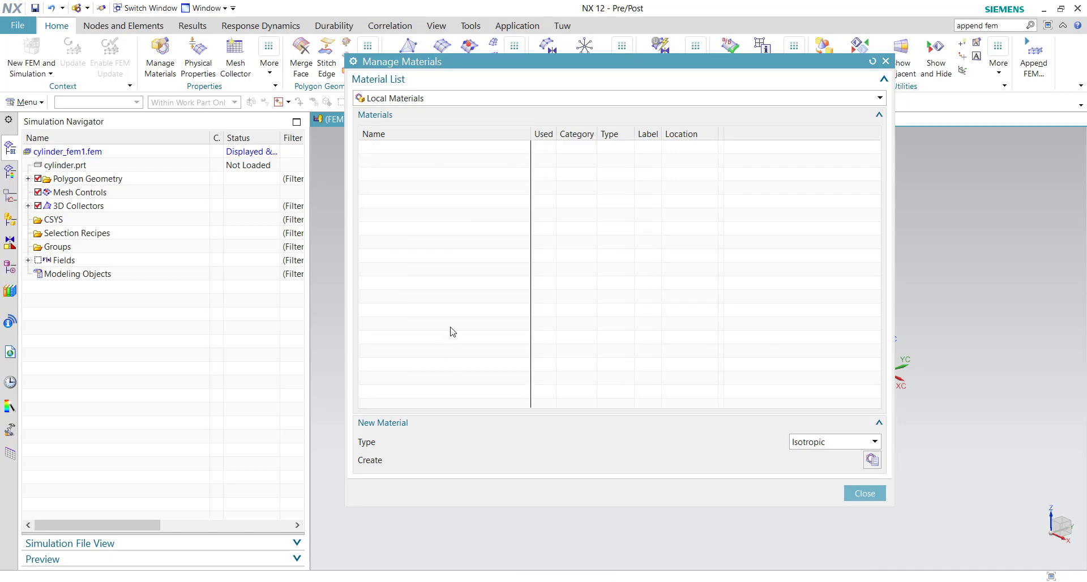
left_click(390, 101)
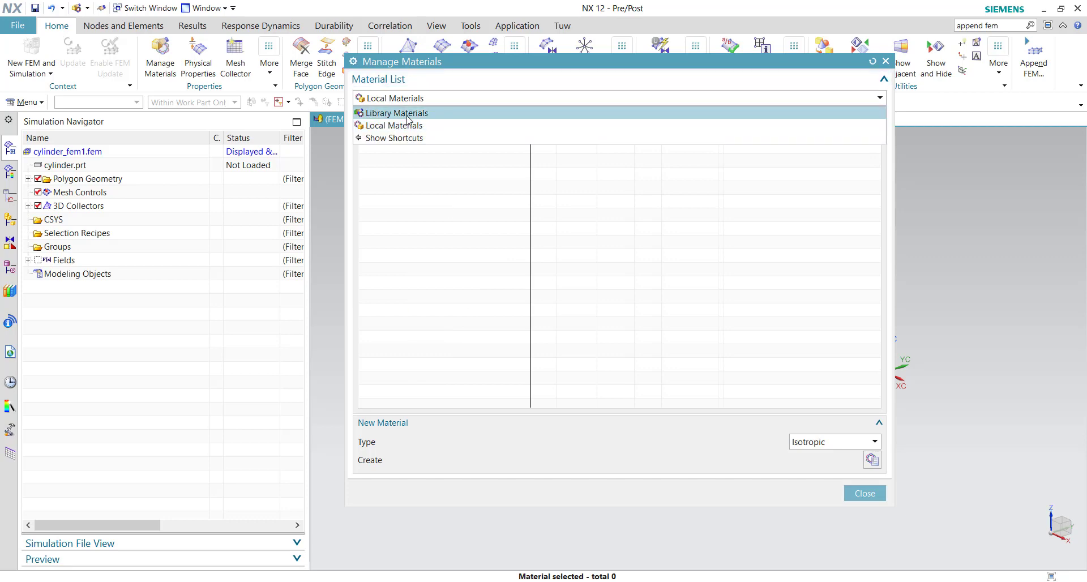
- Turn off the Default Material Library and enable the User MatML Library as the material source
left_click(407, 113)
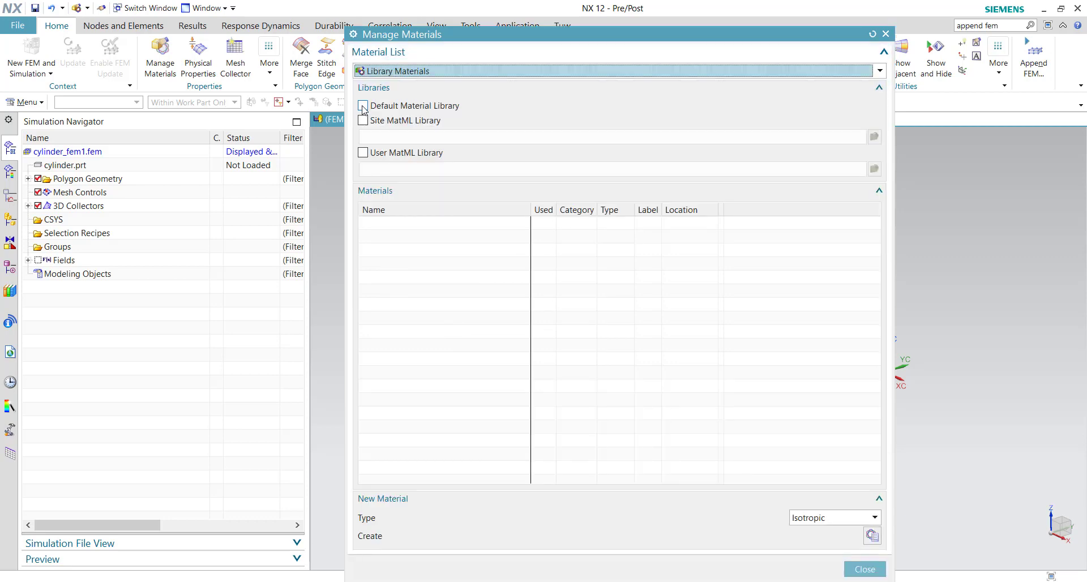
left_click(363, 107)
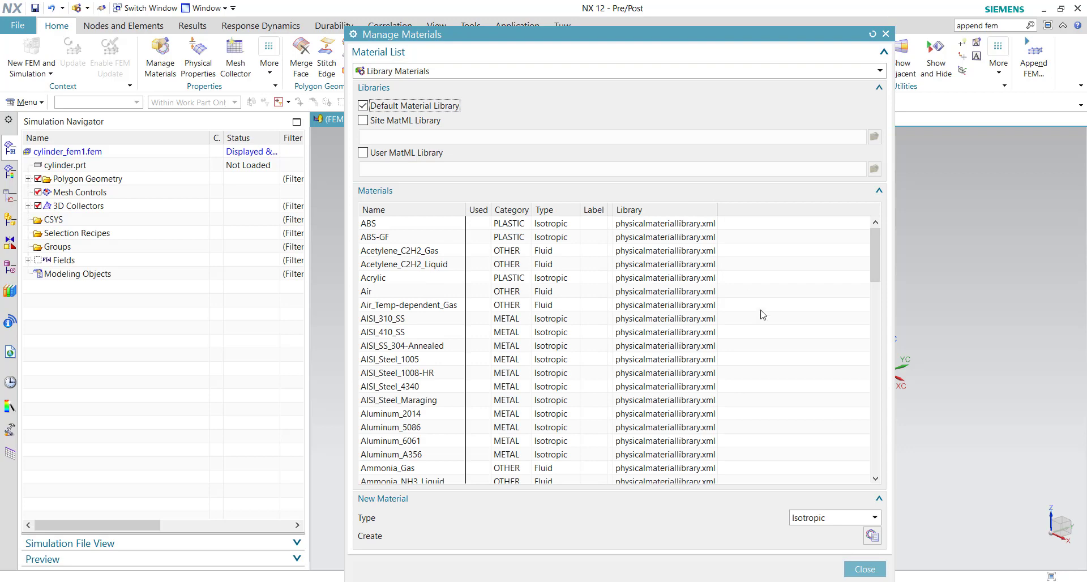
scroll(728, 468, "down", 1)
scroll(725, 439, "down", 10)
scroll(629, 388, "down", 1)
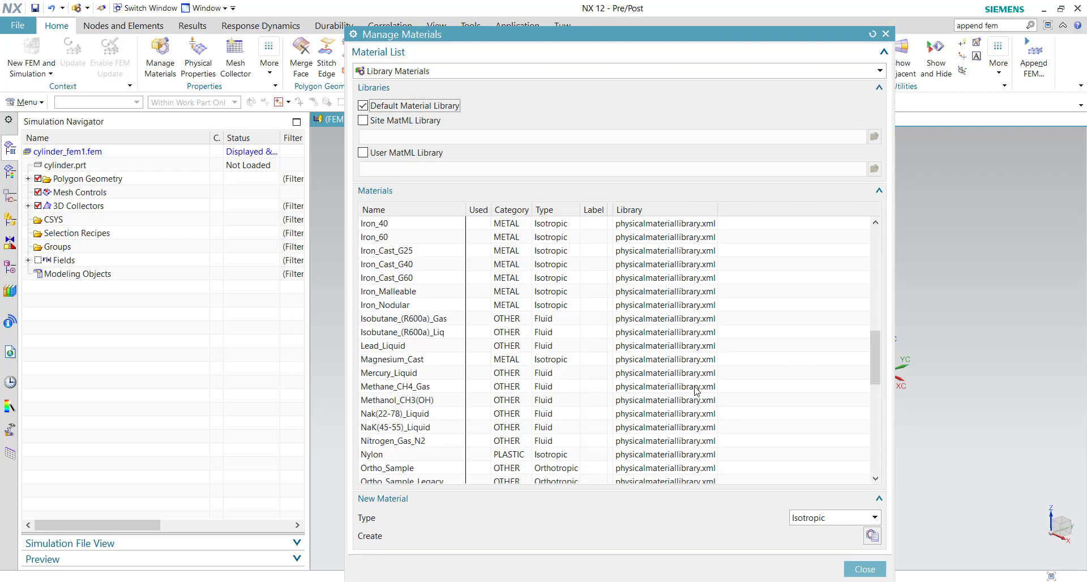
scroll(510, 283, "up", 6)
left_click(363, 106)
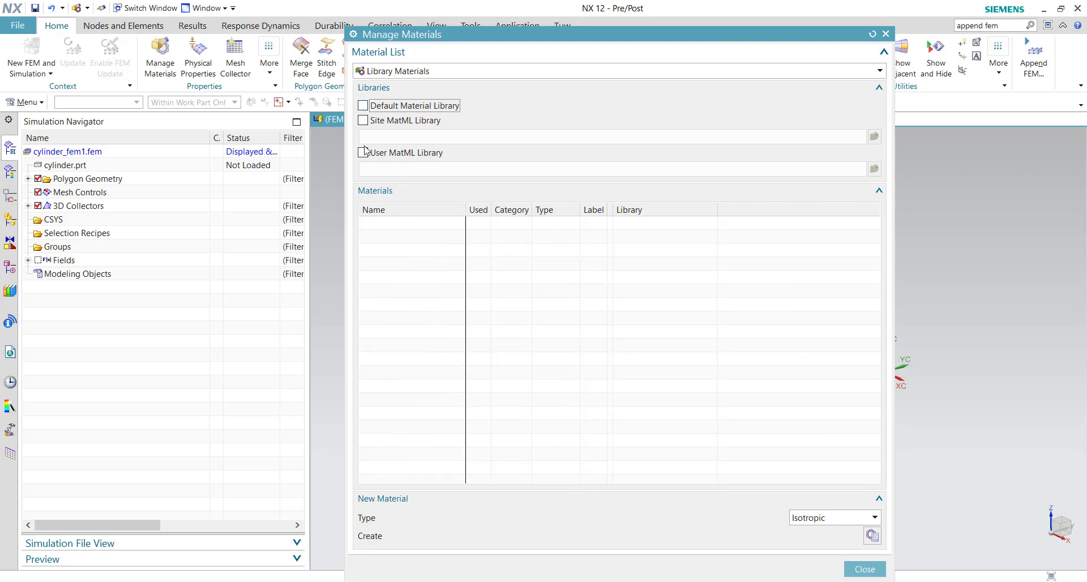
left_click(363, 153)
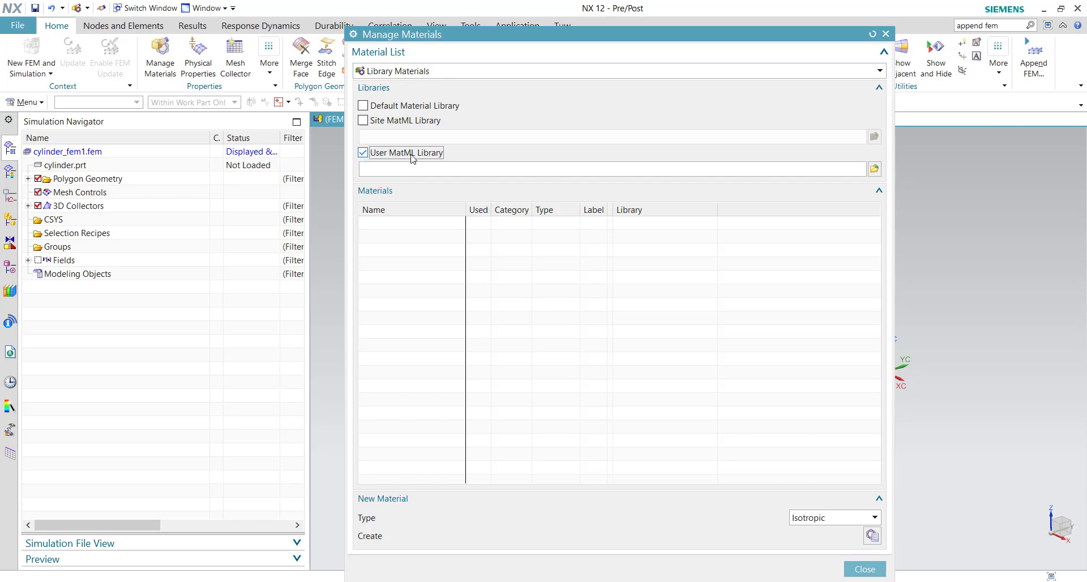
- Load ExportedMaterial.xml as the User MatML library, review its two steels, and close
left_click(874, 168)
left_click(536, 221)
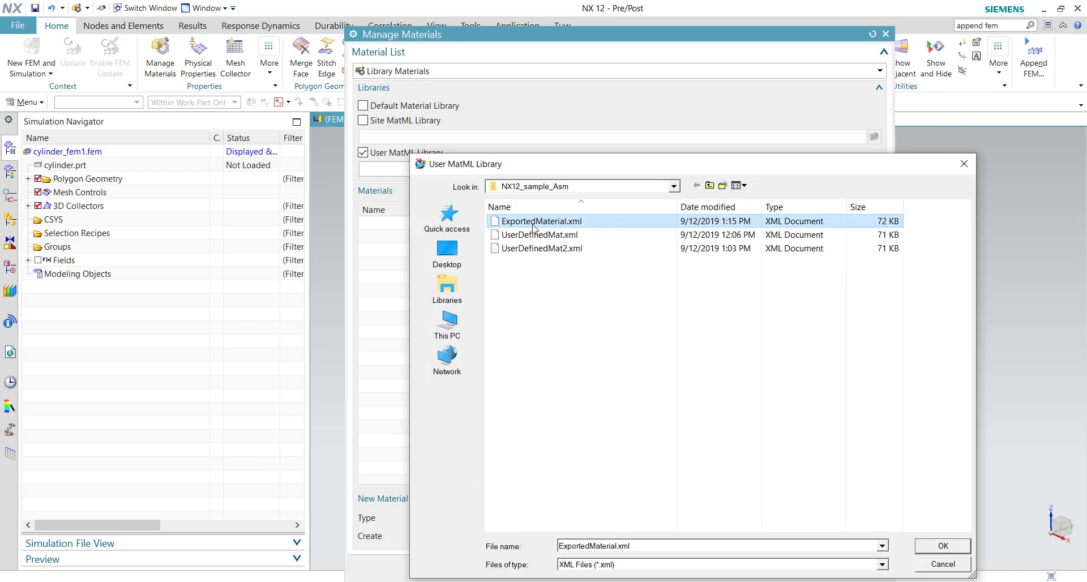
left_click_drag(613, 171, 598, 111)
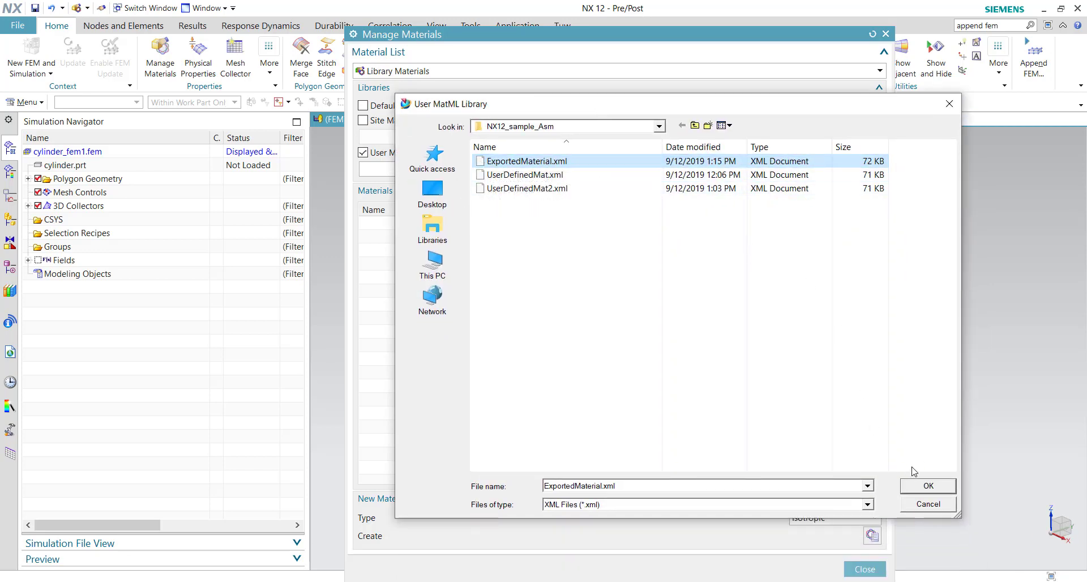
left_click(928, 488)
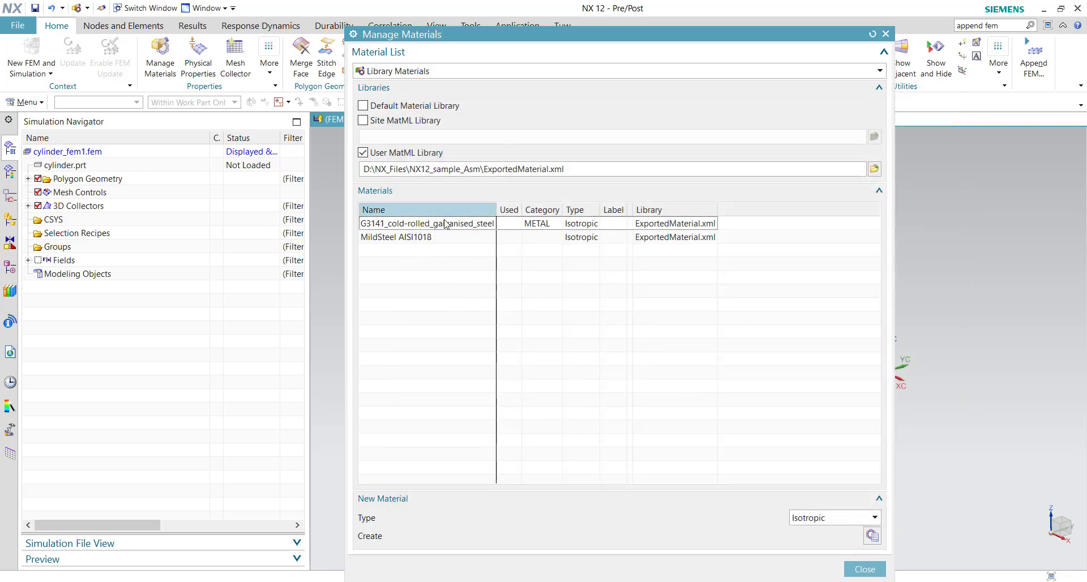
left_click_drag(484, 168, 585, 169)
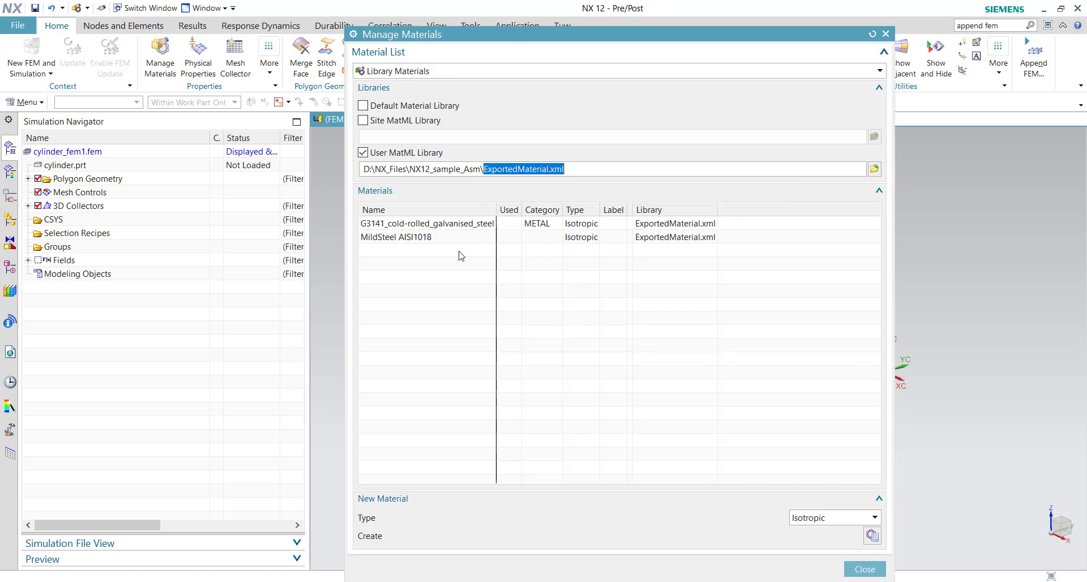
left_click(397, 236)
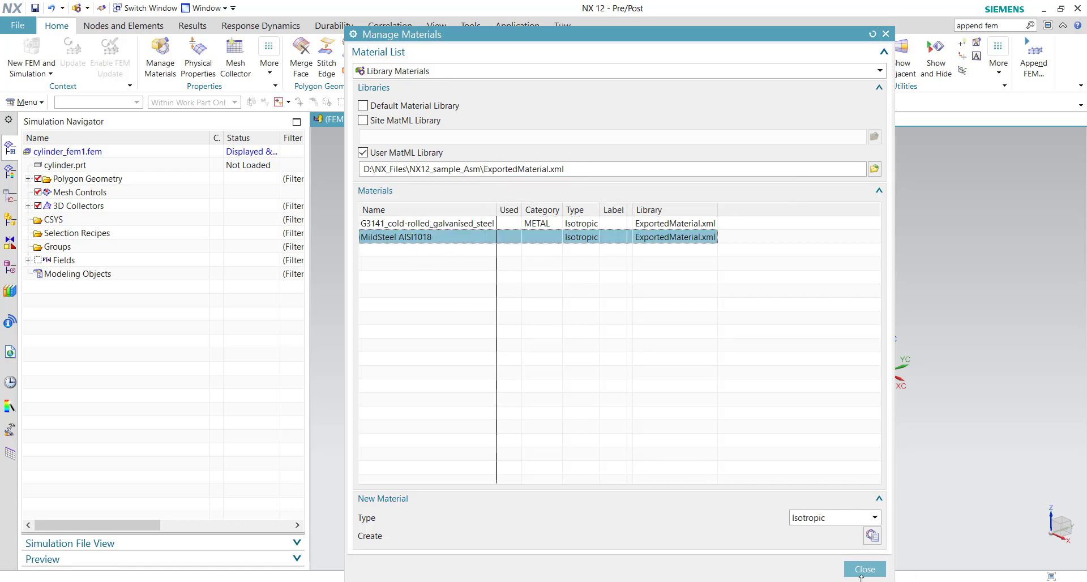
left_click(860, 573)
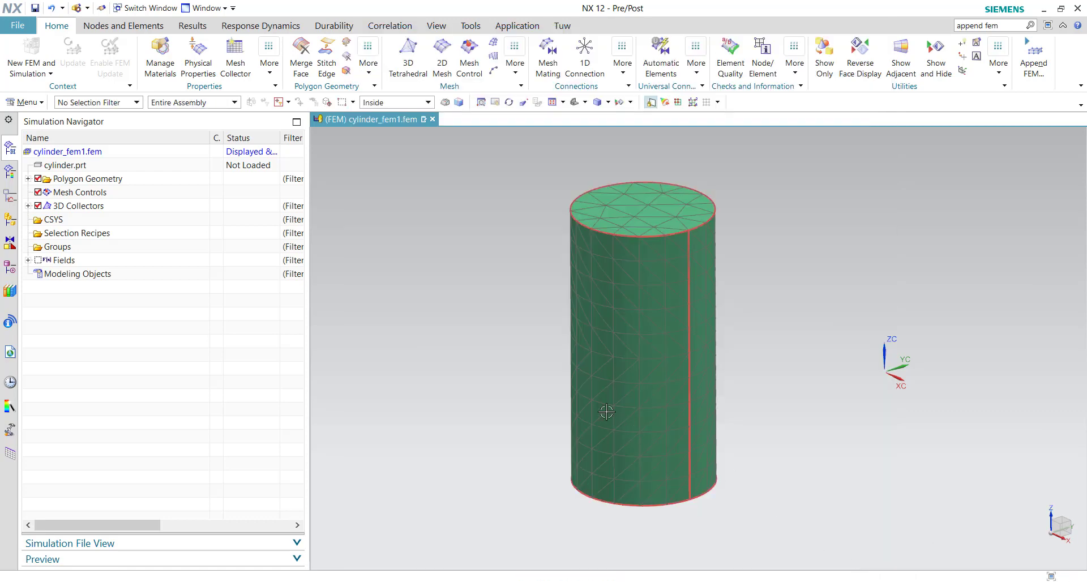
- Open Solid(1)'s PSOLID1 property and bring up its full material list
left_click(28, 206)
double_click(79, 220)
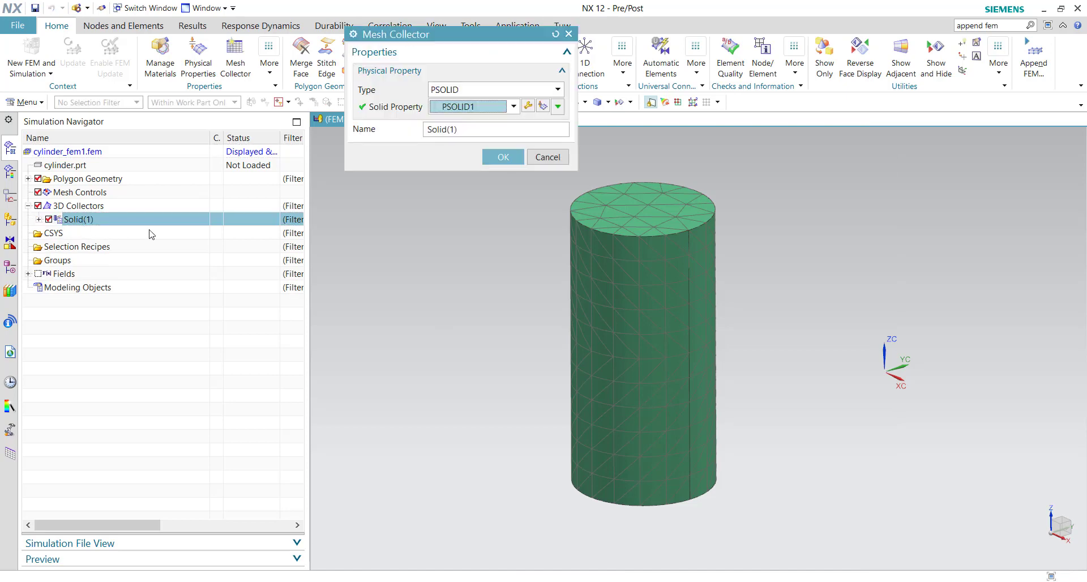
left_click(528, 106)
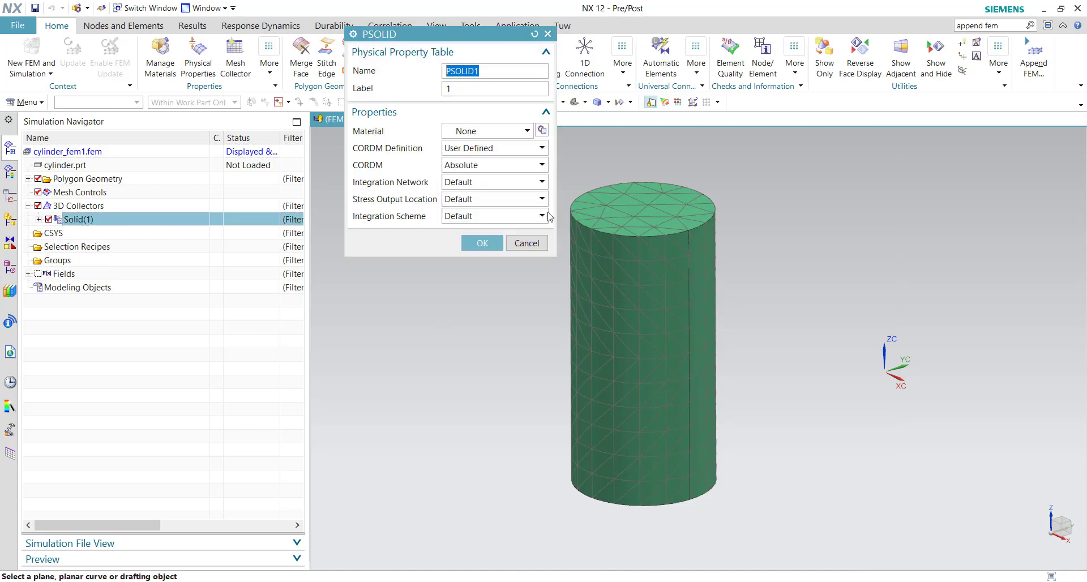
left_click(491, 131)
left_click(492, 133)
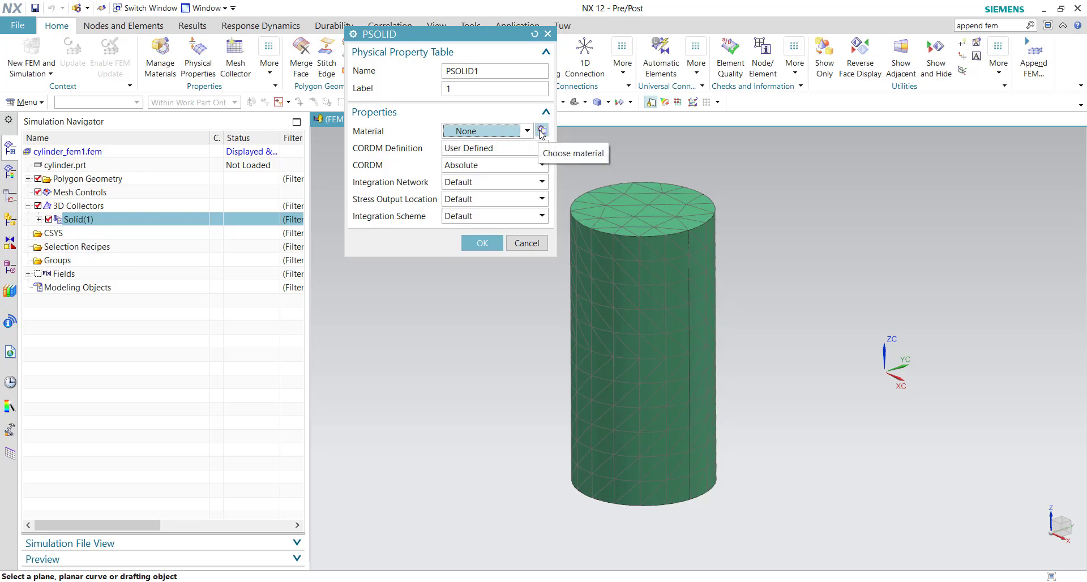
left_click(525, 132)
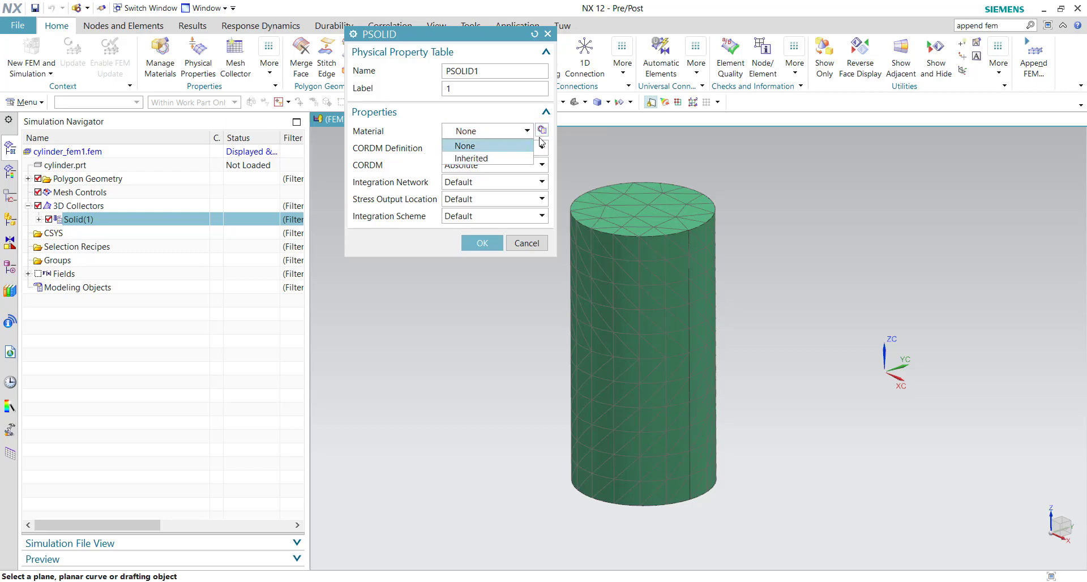
left_click(542, 130)
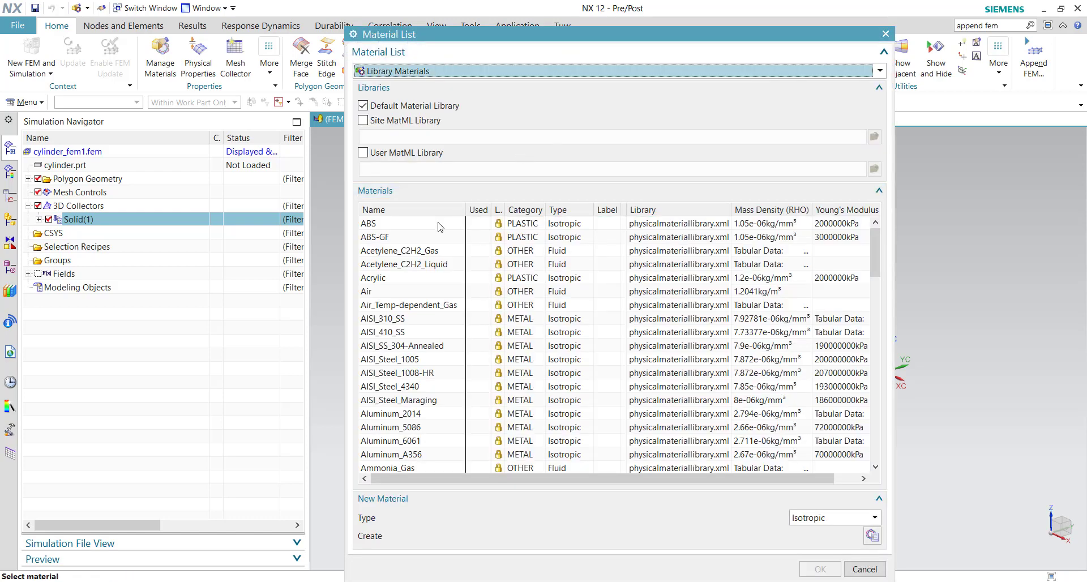
- Assign G3141_cold-rolled_galvanised_steel from the ExportedMaterial.xml user library to PSOLID1
left_click(363, 106)
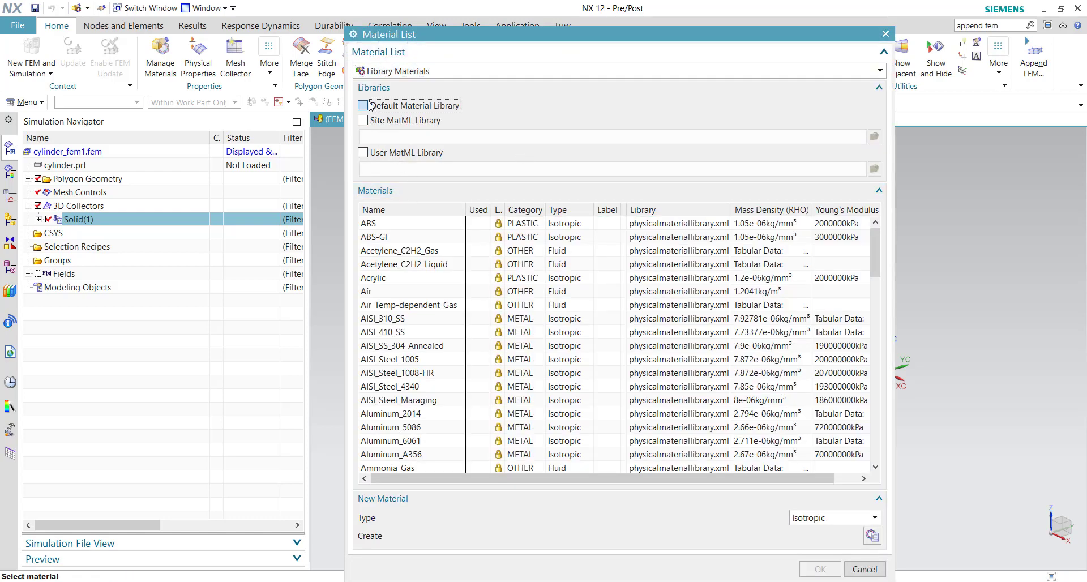
left_click(364, 153)
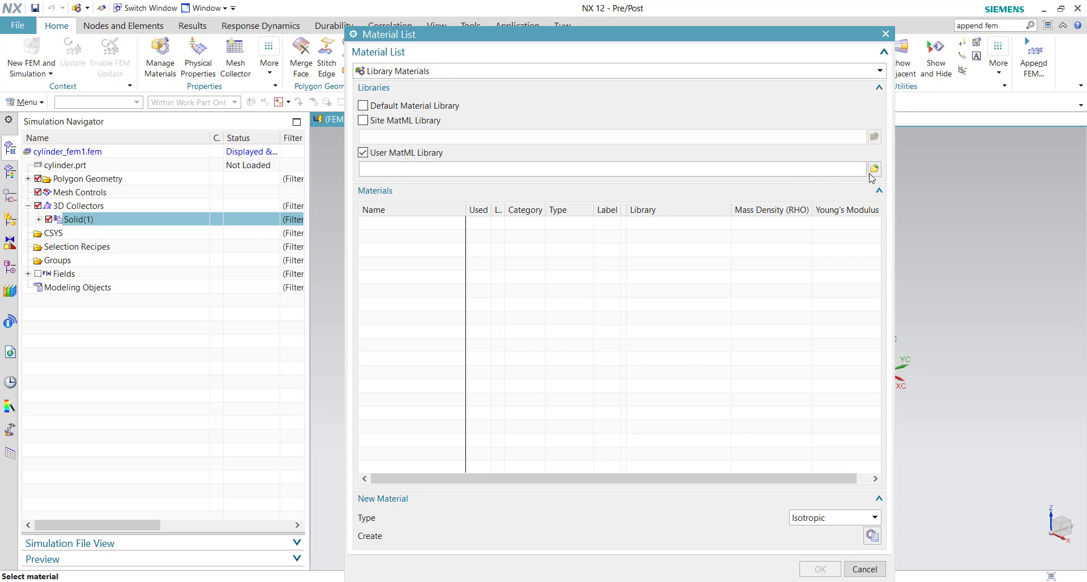
left_click(874, 168)
double_click(527, 161)
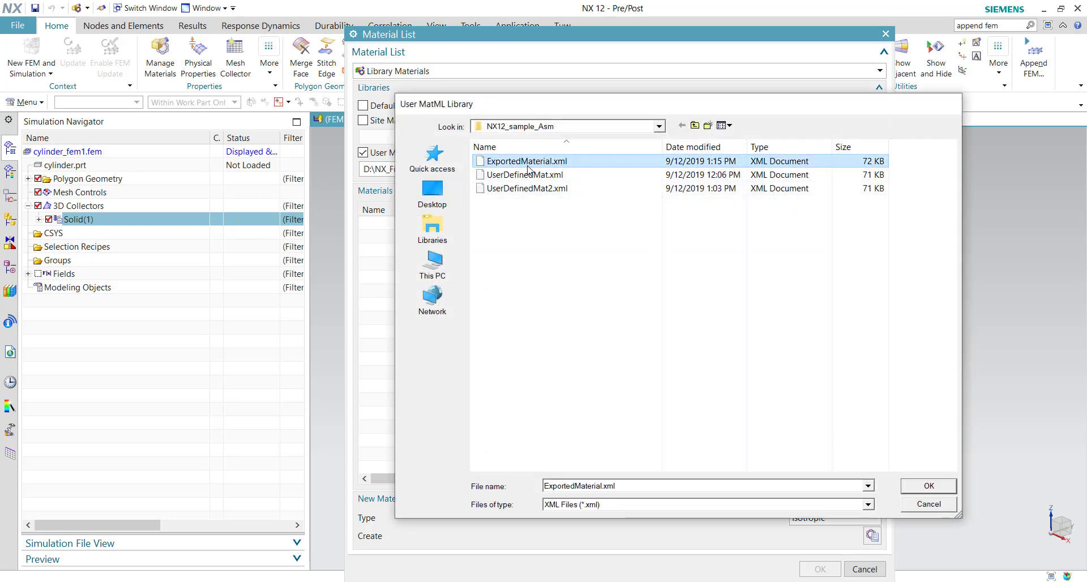
left_click(422, 224)
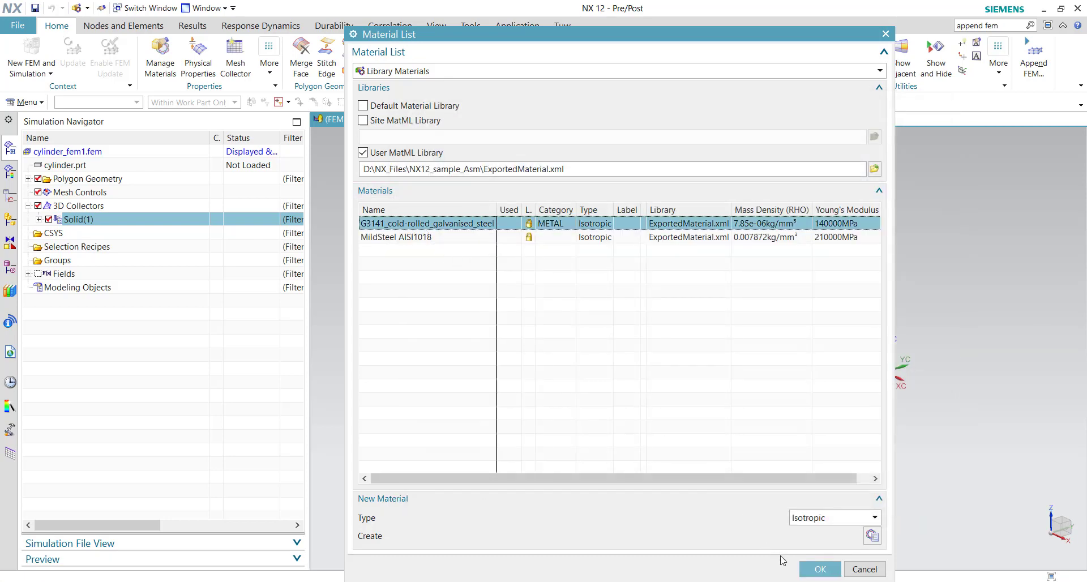
left_click(818, 569)
left_click(482, 260)
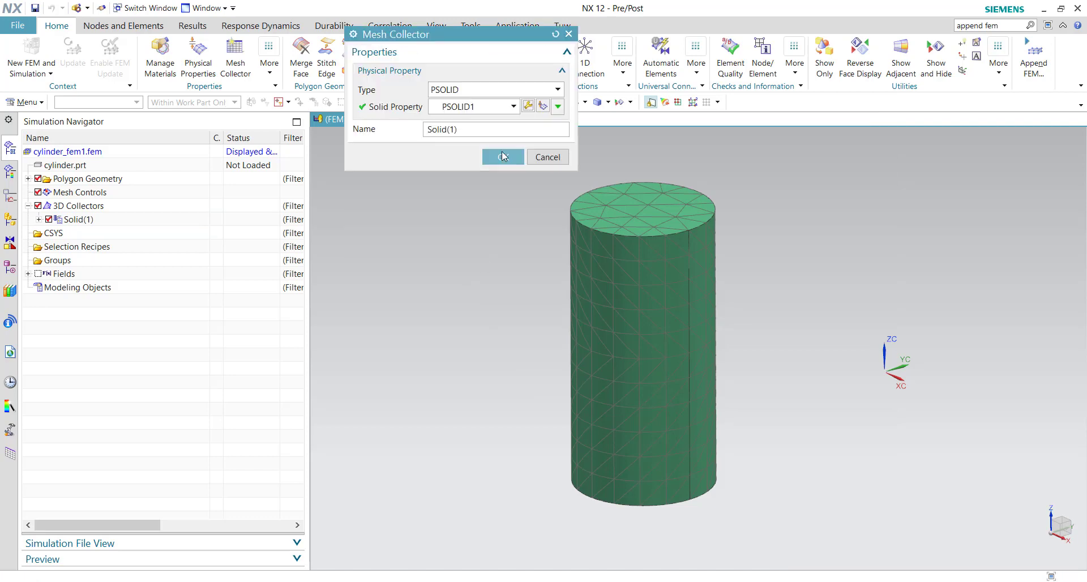
- Accept the Solid(1) mesh collector edit and reorient the view of the meshed cylinder
left_click(497, 155)
middle_click_drag(499, 289, 515, 355)
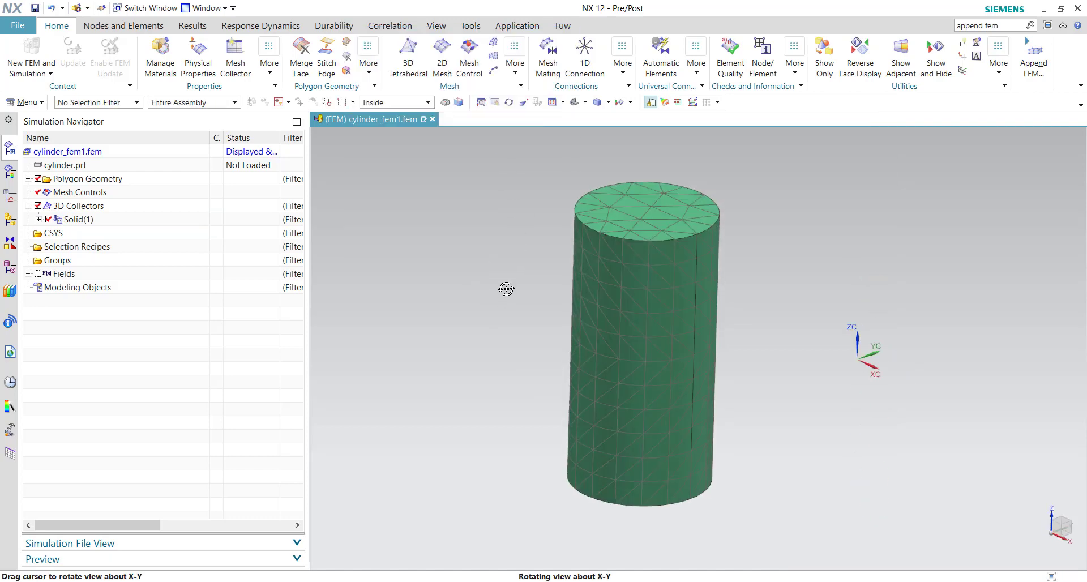
scroll(509, 400, "up", 3)
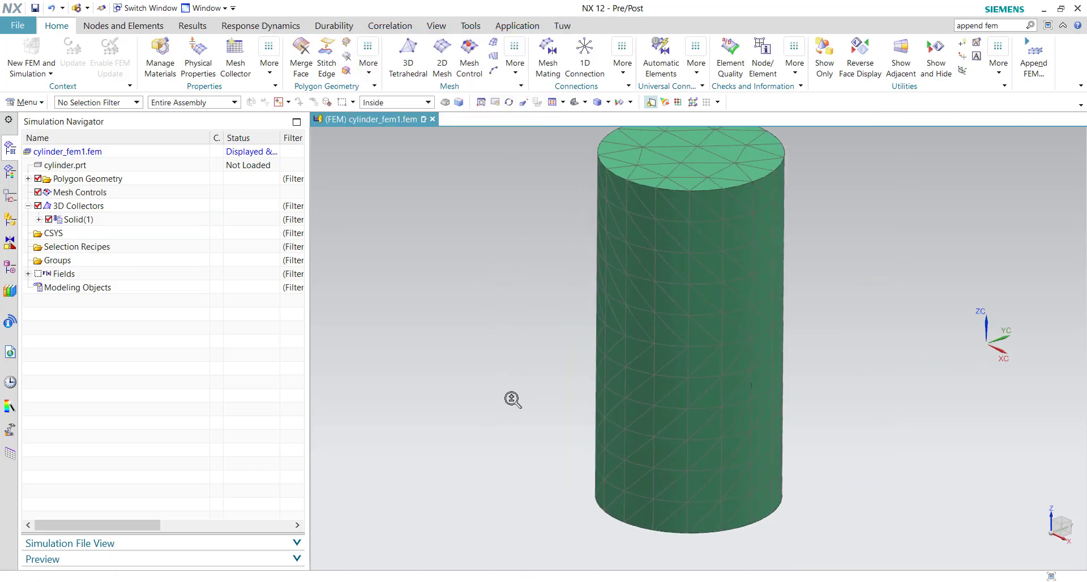
scroll(504, 406, "down", 2)
middle_click_drag(519, 368, 509, 395, "shift")
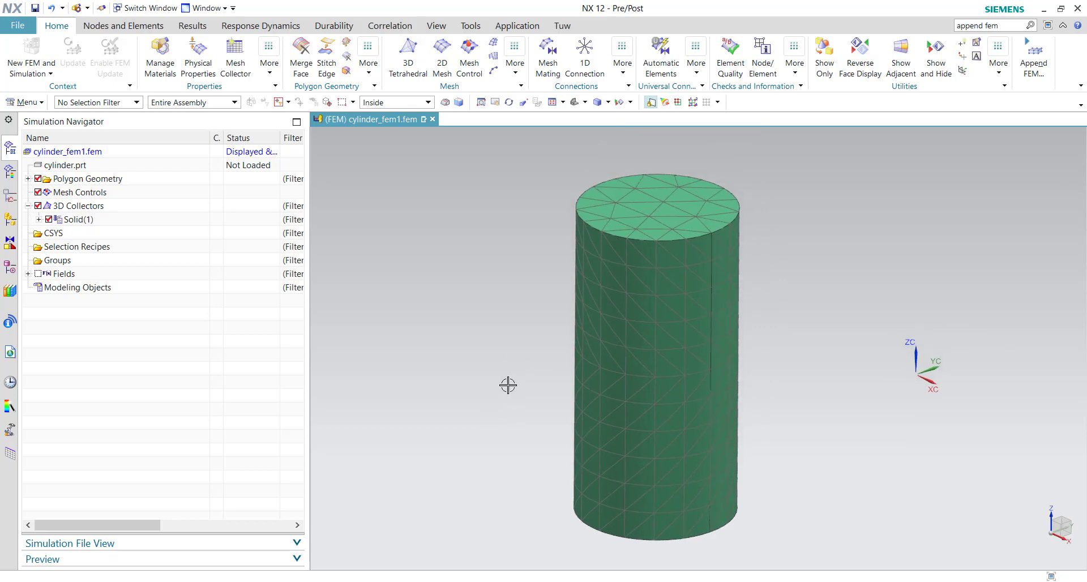